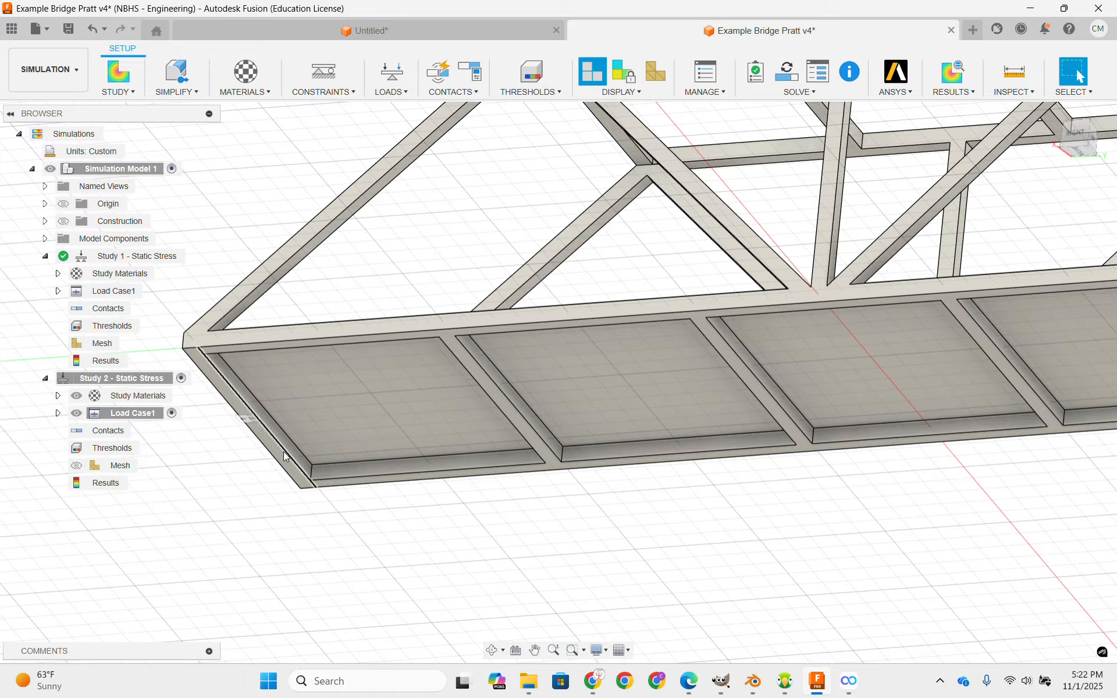
Examine the constraints at both ends of the bridge deck and the downward load at mid-span.
scroll(253, 426, down, 5)
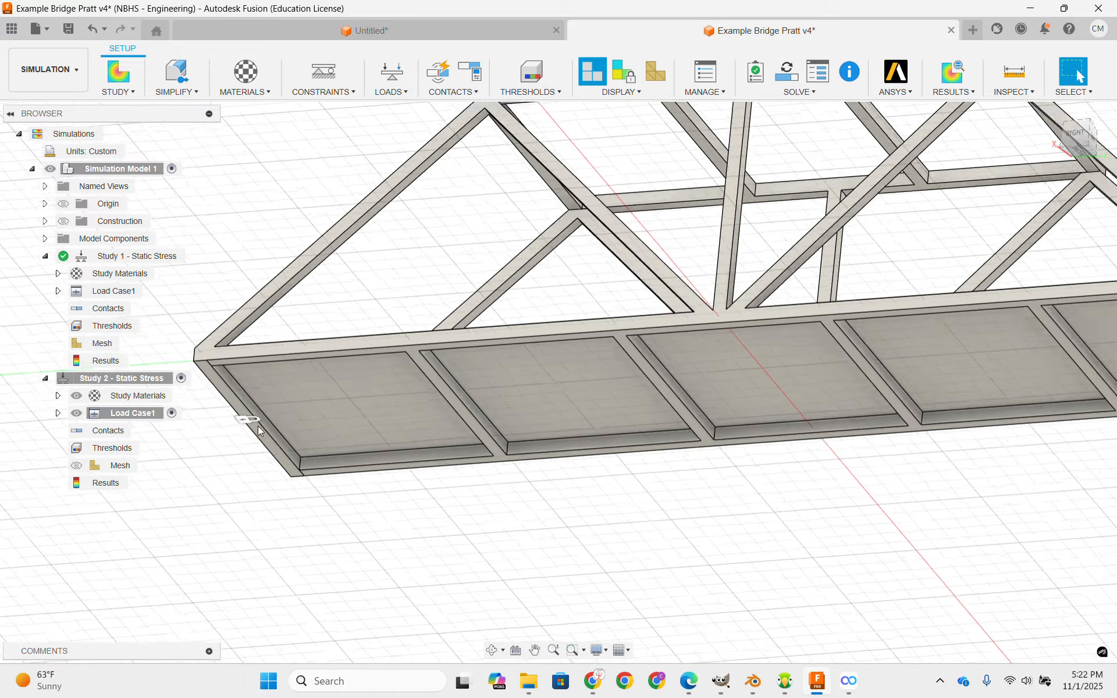
scroll(930, 387, up, 8)
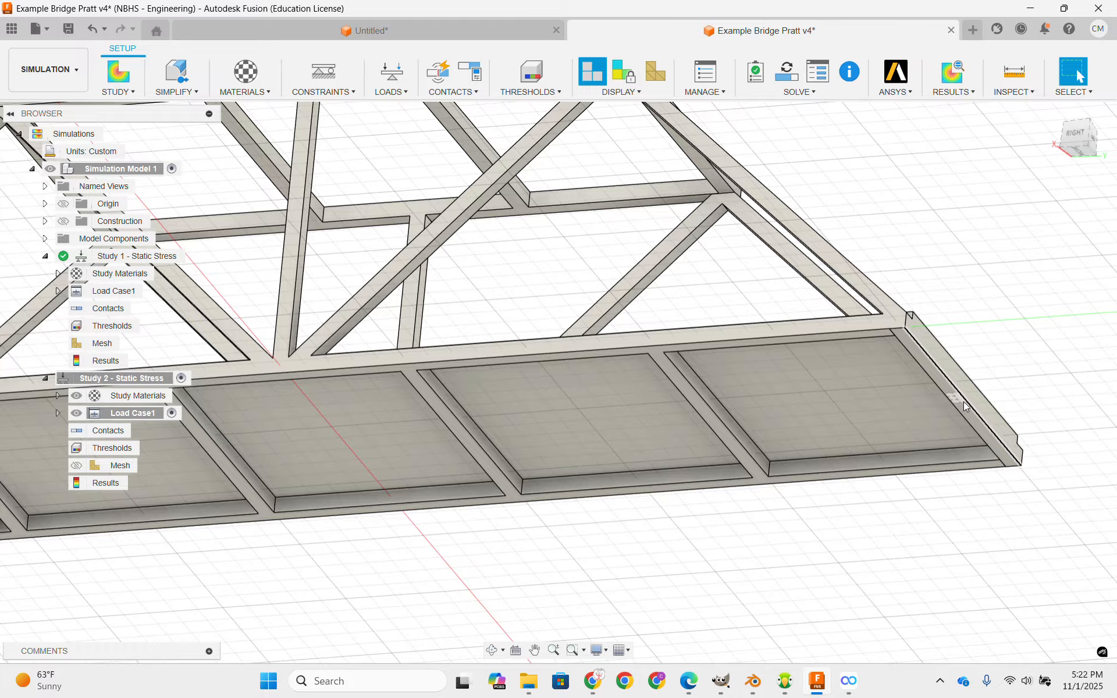
scroll(954, 400, down, 8)
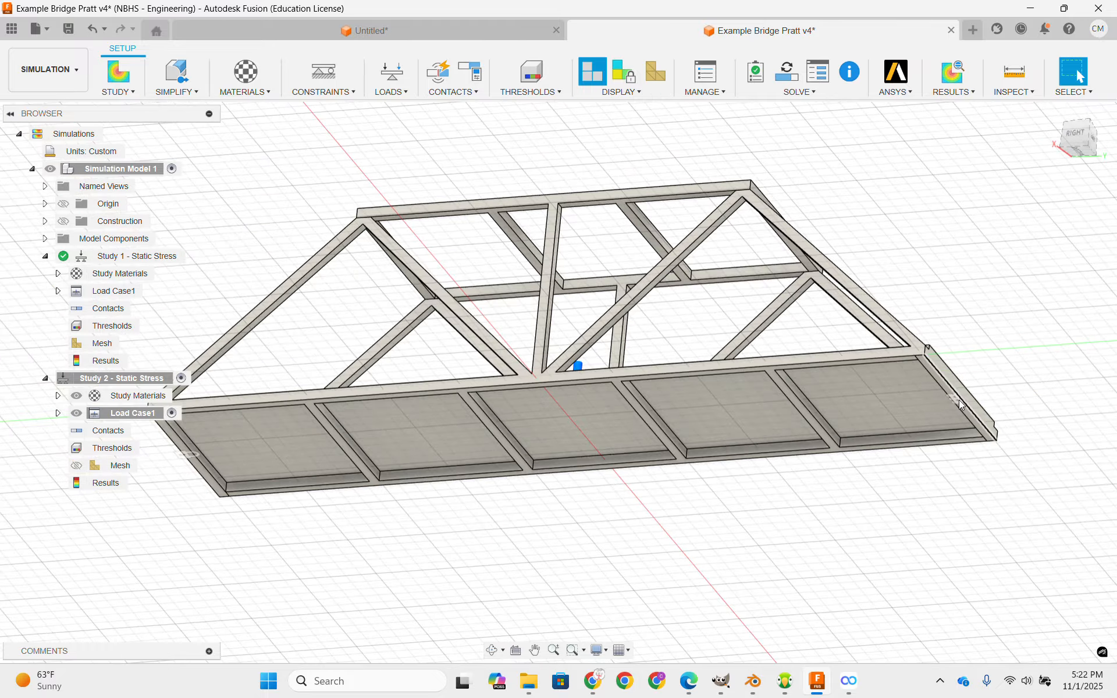
click(1080, 134)
shift+middle_drag(645, 450, 753, 362)
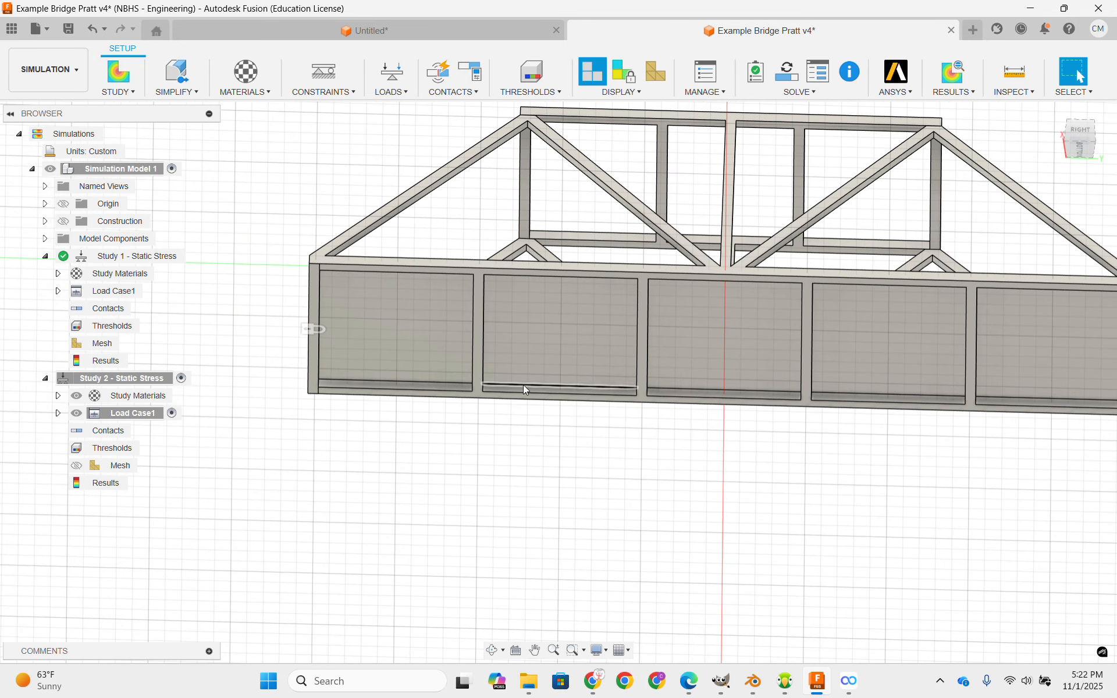
middle_drag(430, 352, 392, 353)
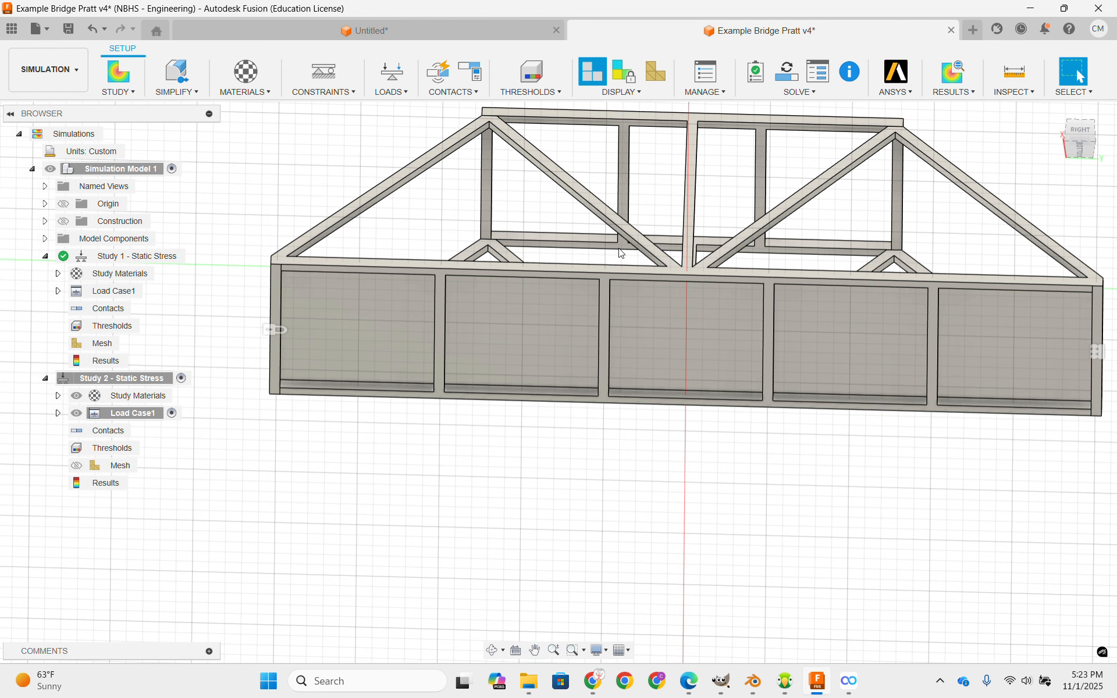
scroll(692, 333, down, 5)
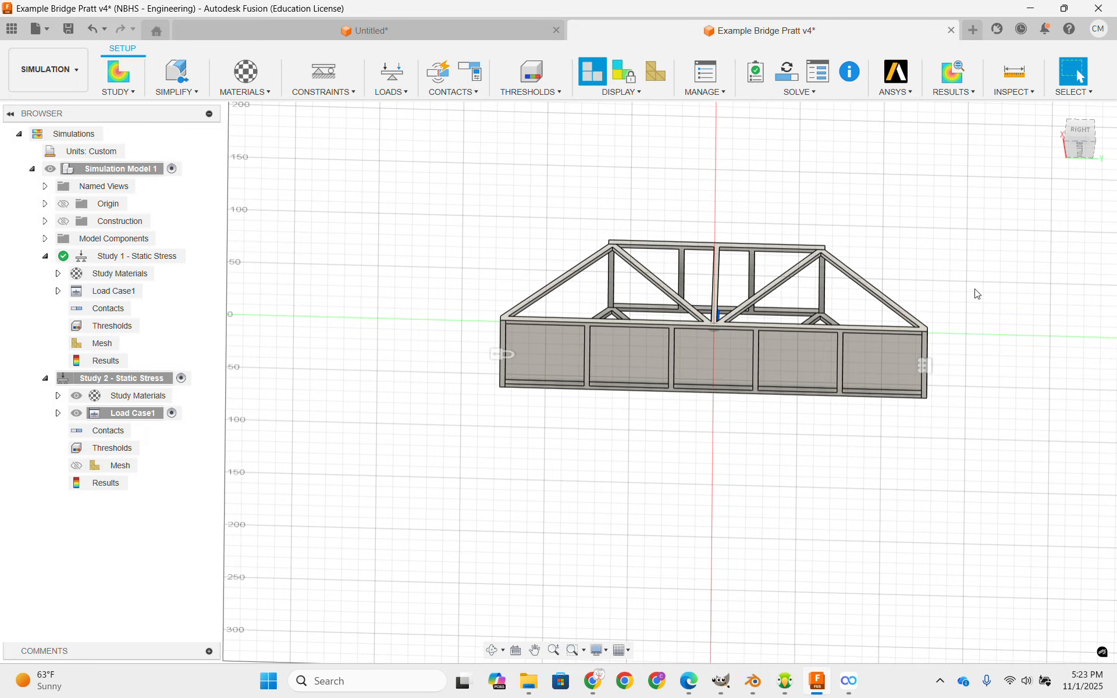
shift+middle_drag(975, 291, 982, 353)
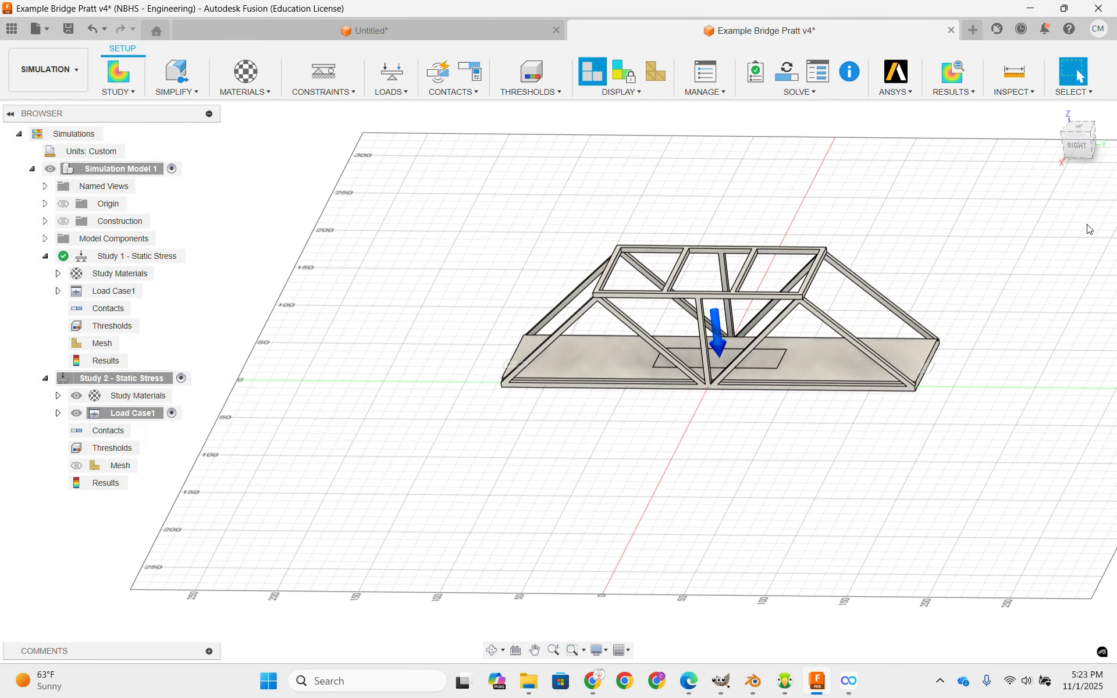
click(1083, 151)
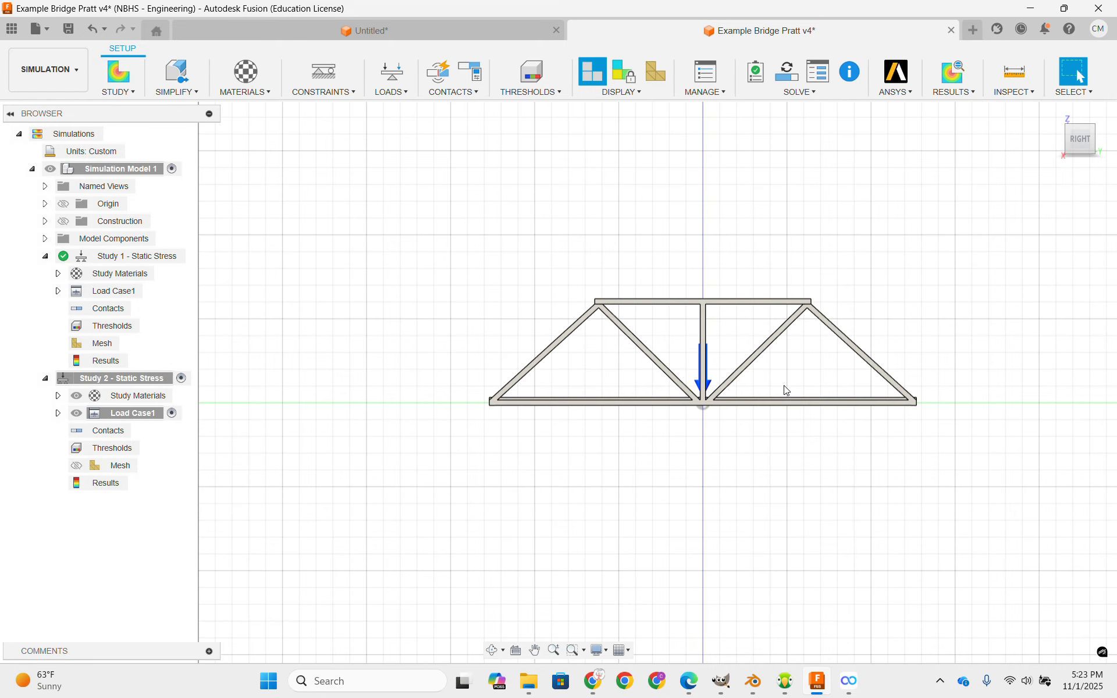
scroll(785, 392, up, 4)
shift+middle_drag(788, 271, 762, 289)
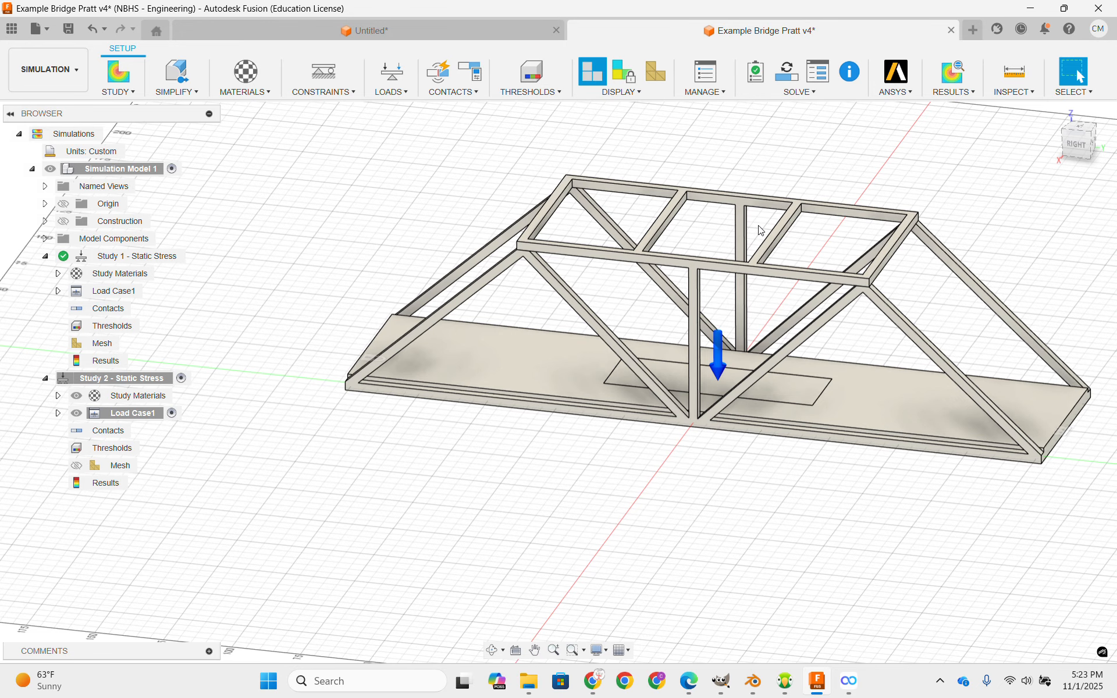
Compute the results of Study 2 - Static Stress with a cloud solve, and expand its progress details in the job status.
click(952, 83)
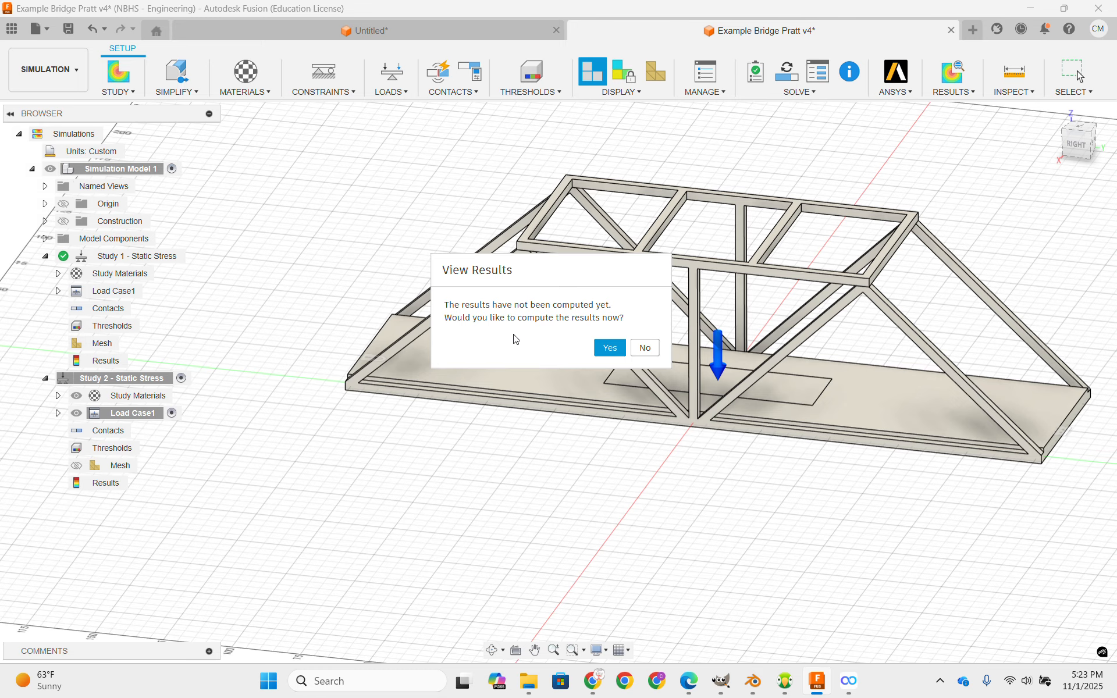
click(607, 349)
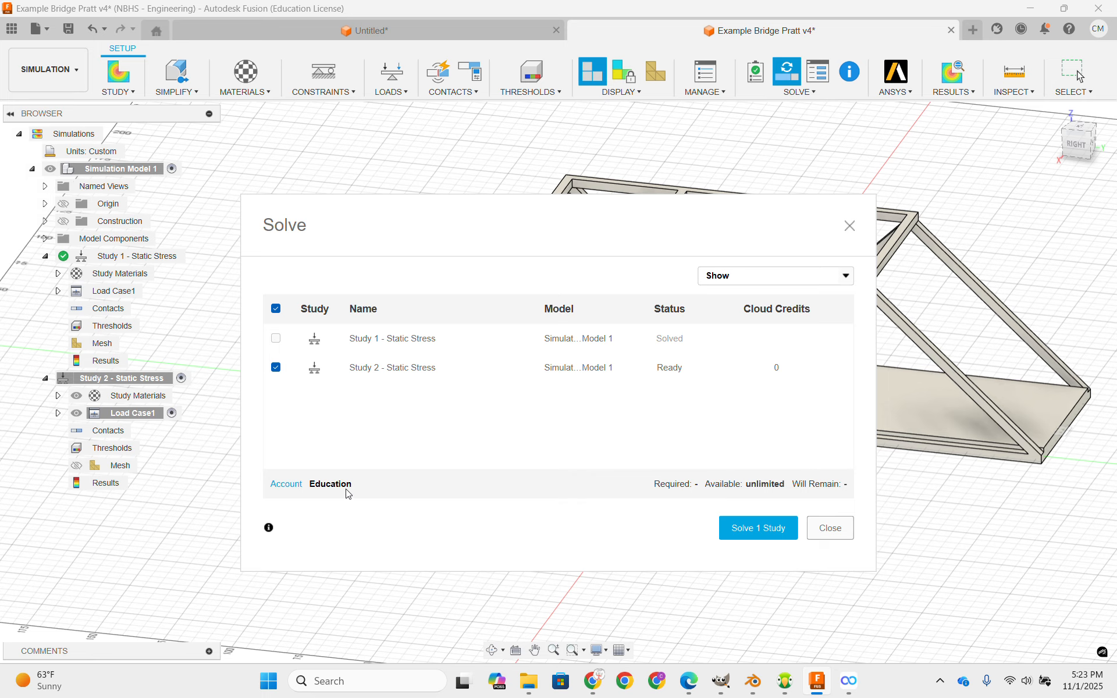
click(735, 529)
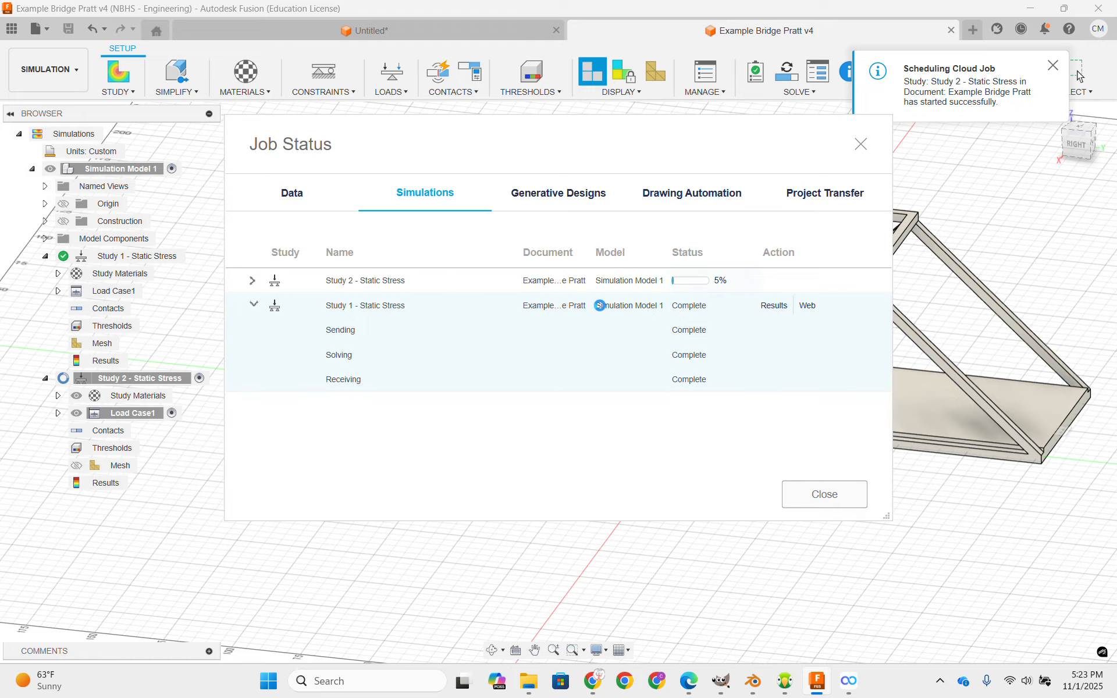
click(253, 281)
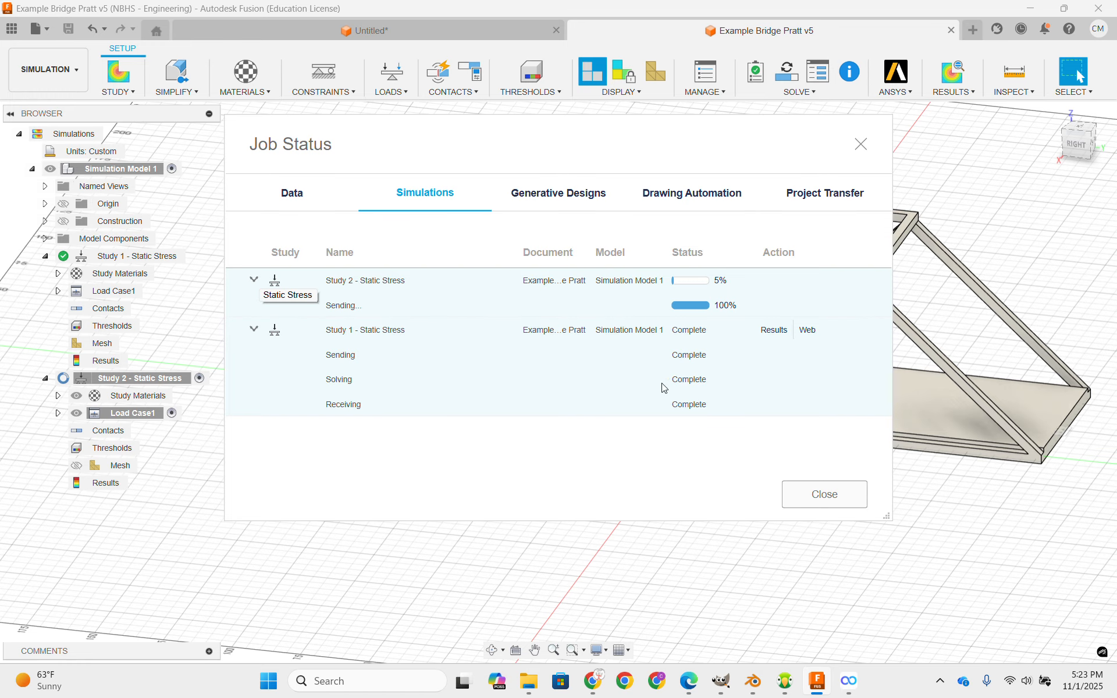
click(822, 496)
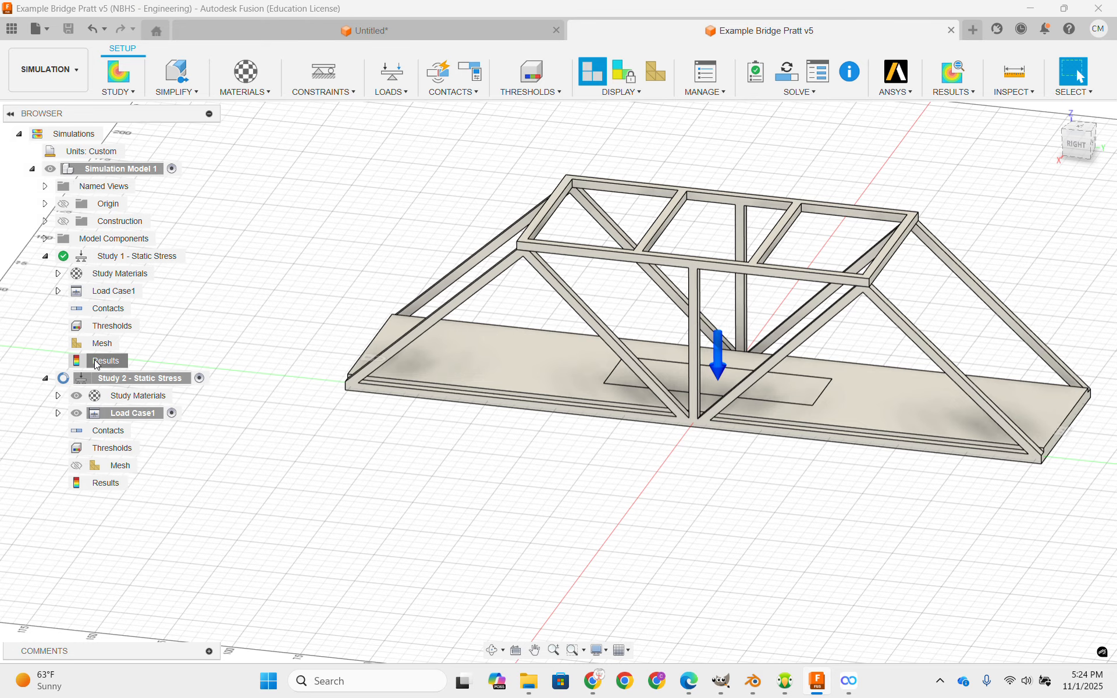
Open the simulation results and load those of Study 1 - Static Stress.
click(113, 362)
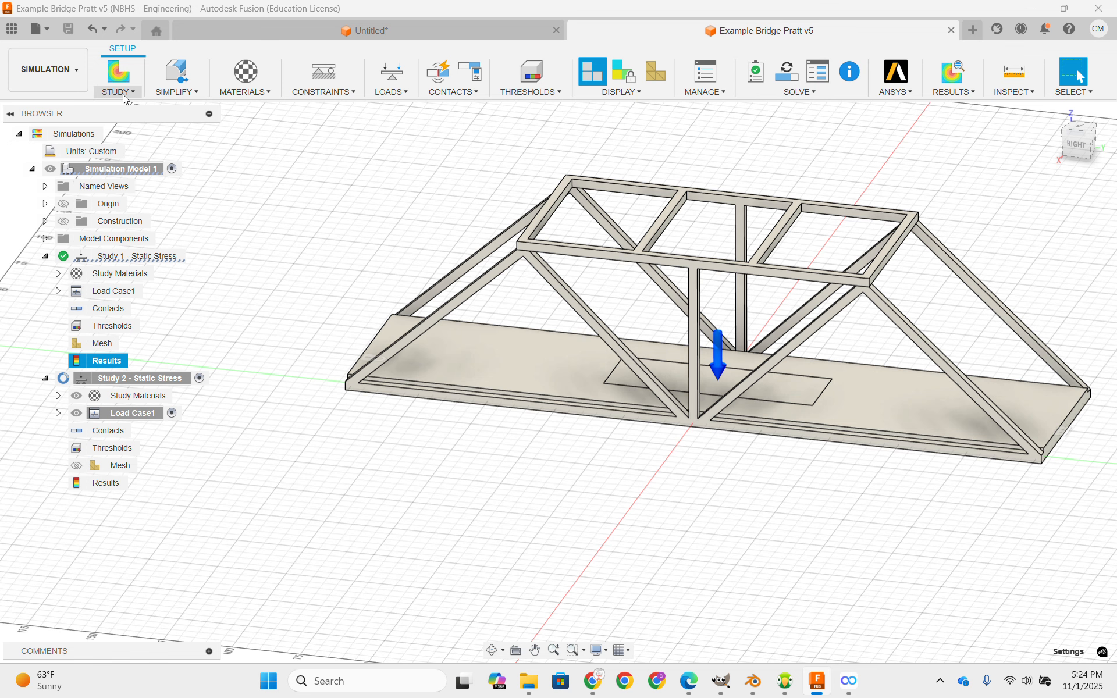
click(957, 91)
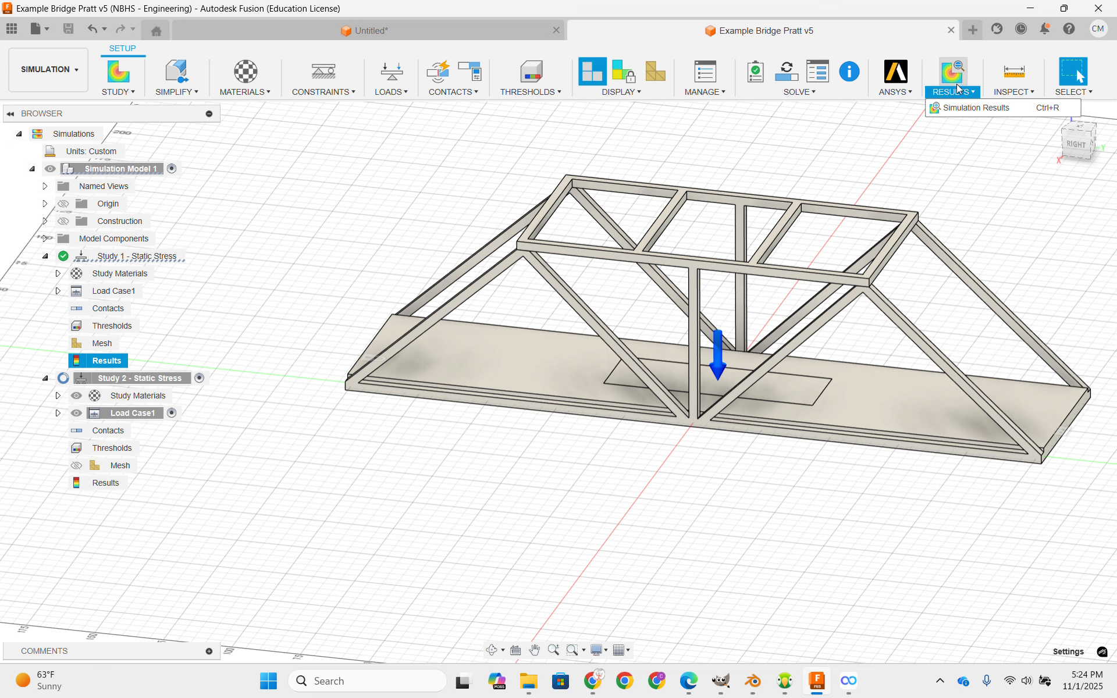
click(977, 107)
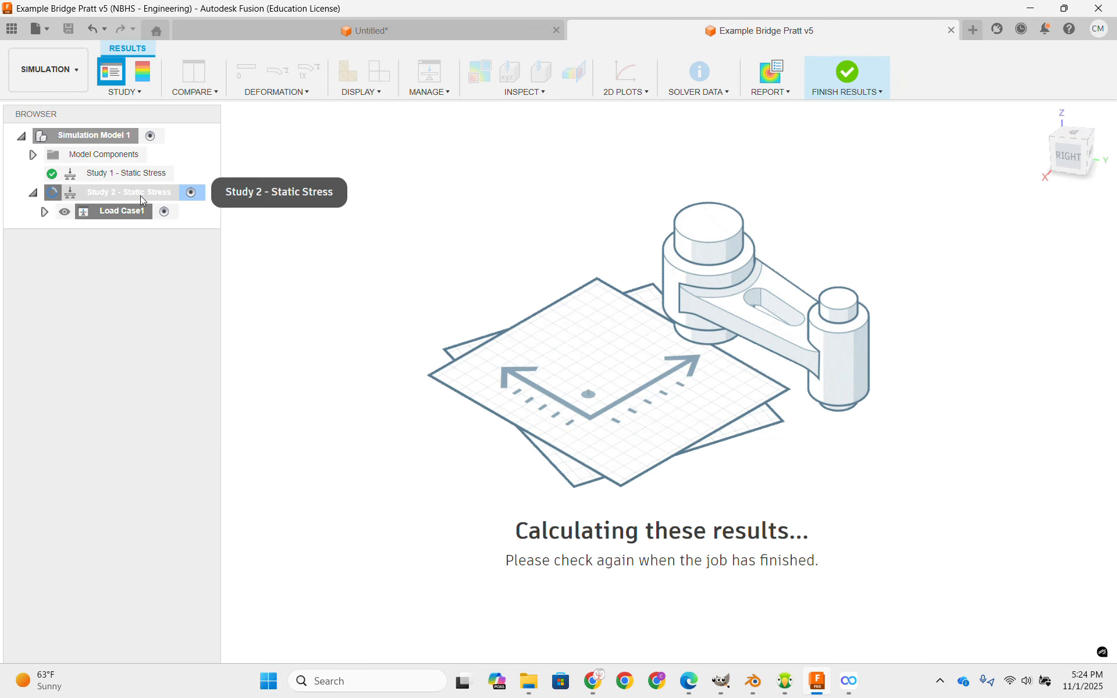
click(106, 176)
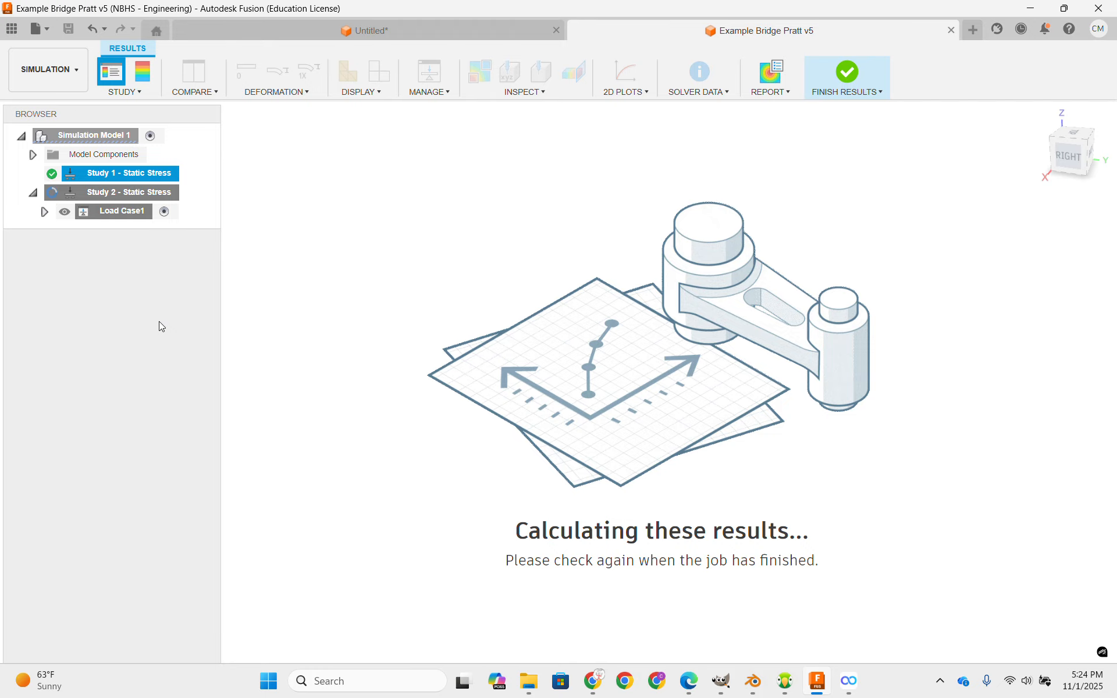
double_click(105, 173)
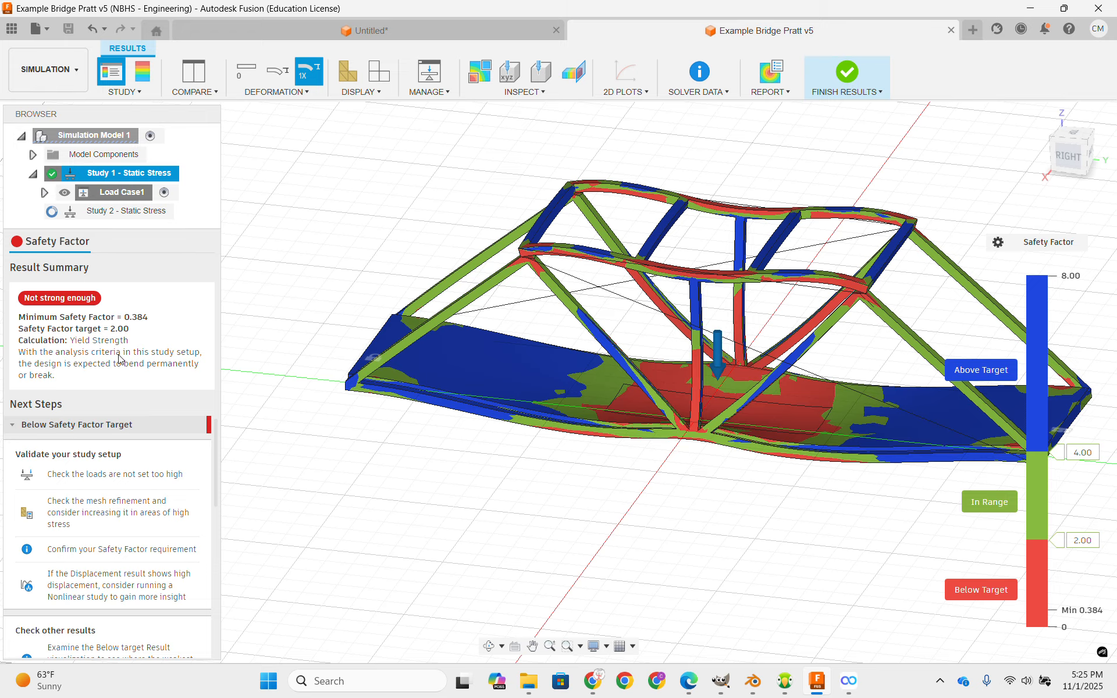
Read through Study 1's safety factor summary and the suggested next steps for areas below target.
scroll(140, 465, down, 1)
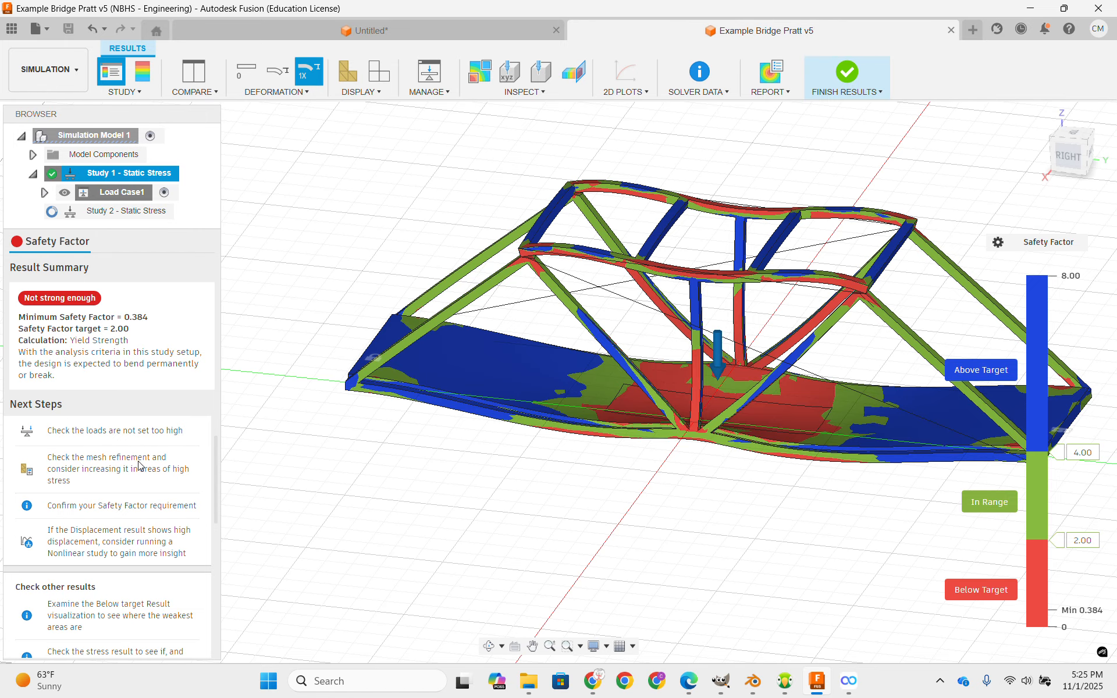
scroll(140, 466, up, 1)
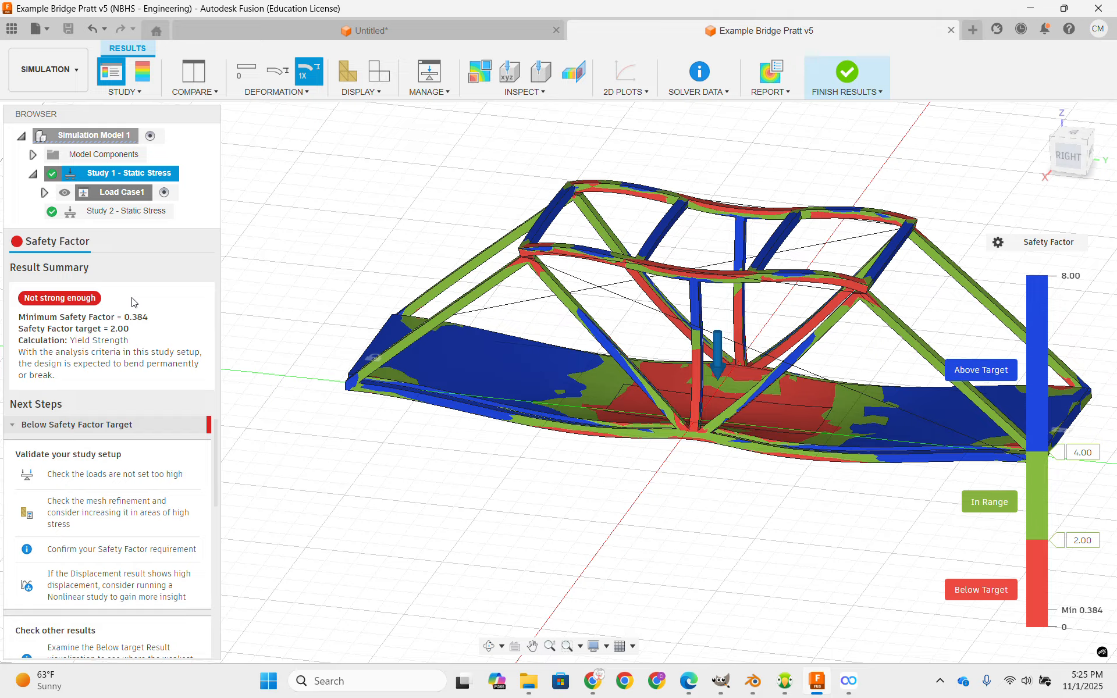
scroll(125, 501, down, 1)
scroll(124, 499, up, 1)
scroll(160, 576, down, 1)
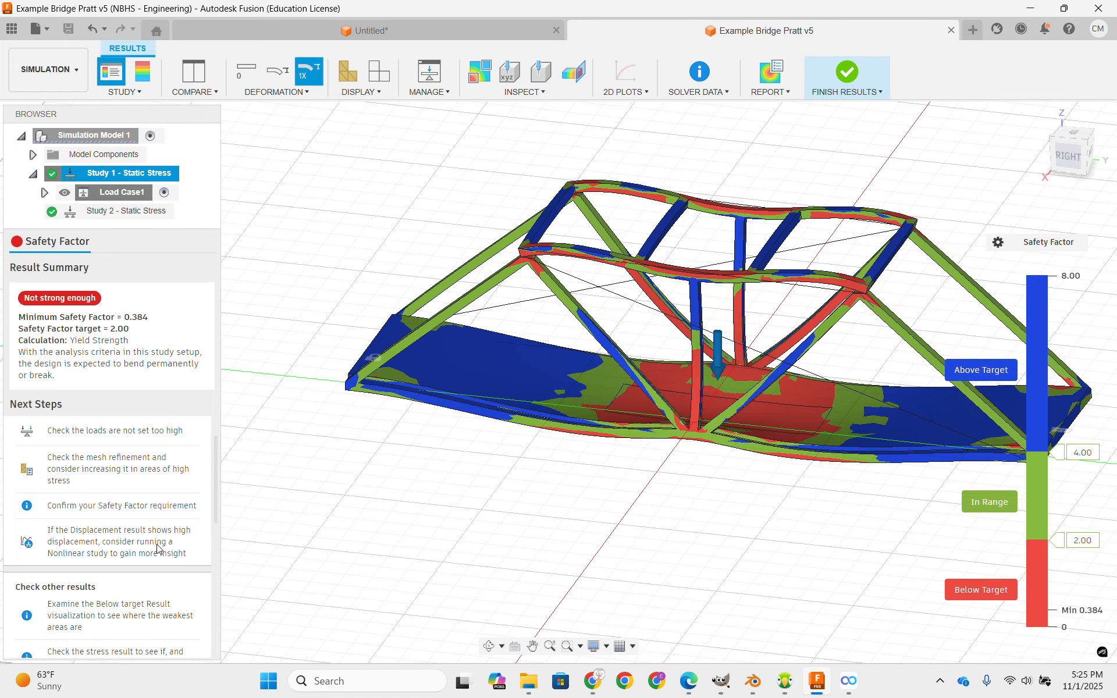
scroll(162, 544, down, 2)
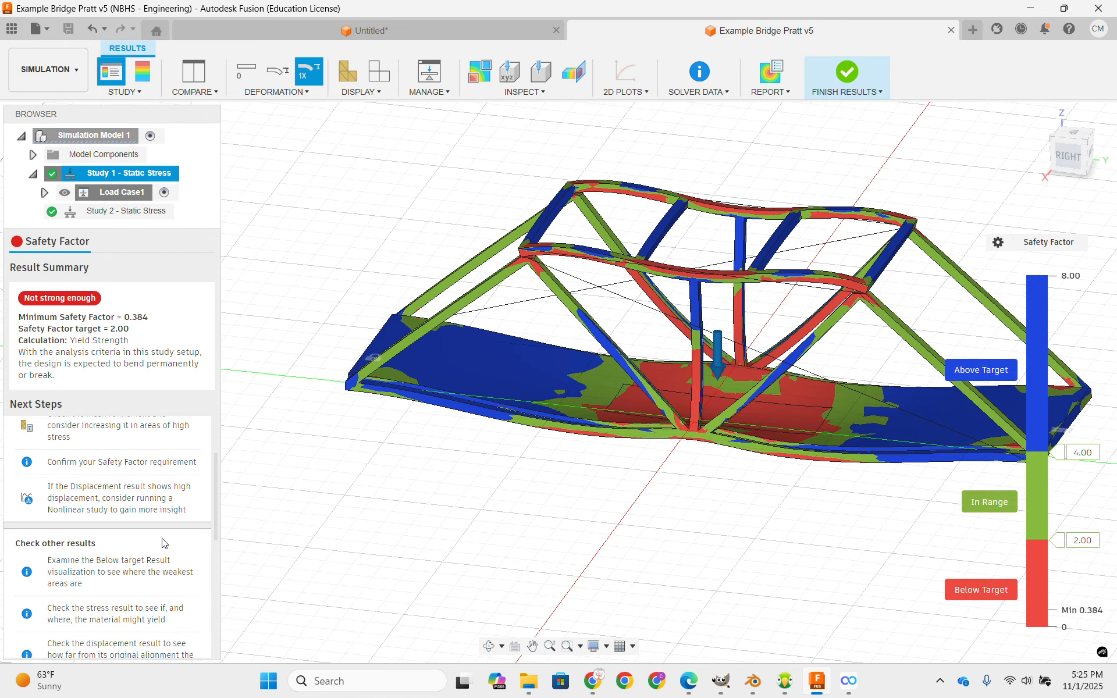
scroll(126, 495, down, 1)
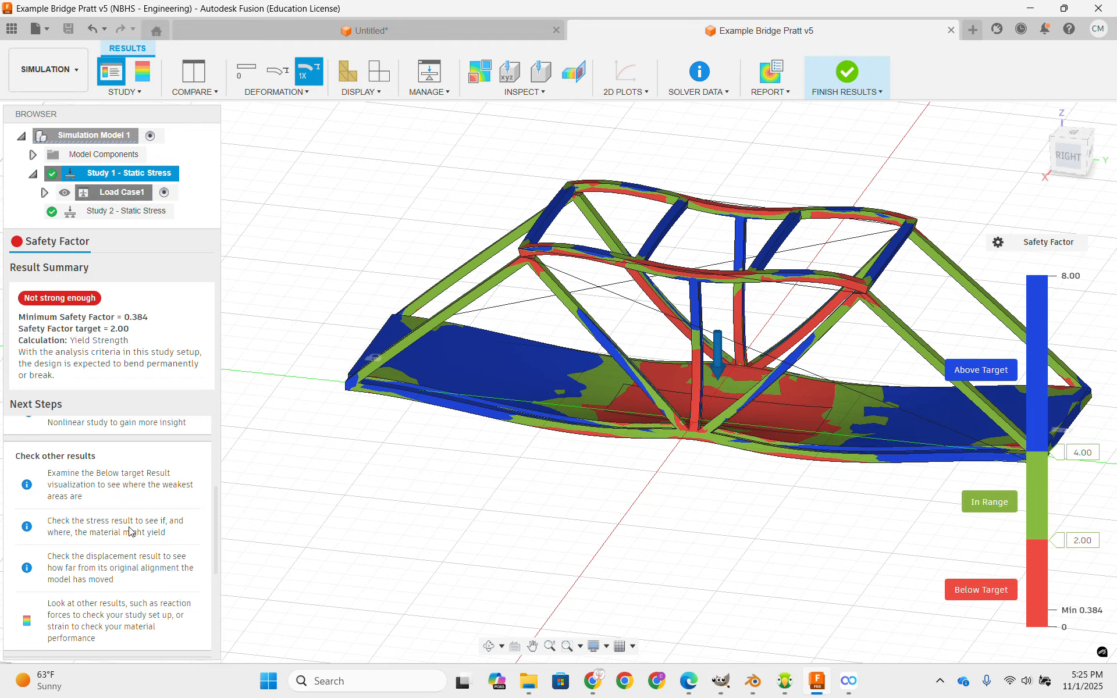
scroll(139, 559, down, 1)
scroll(139, 559, down, 4)
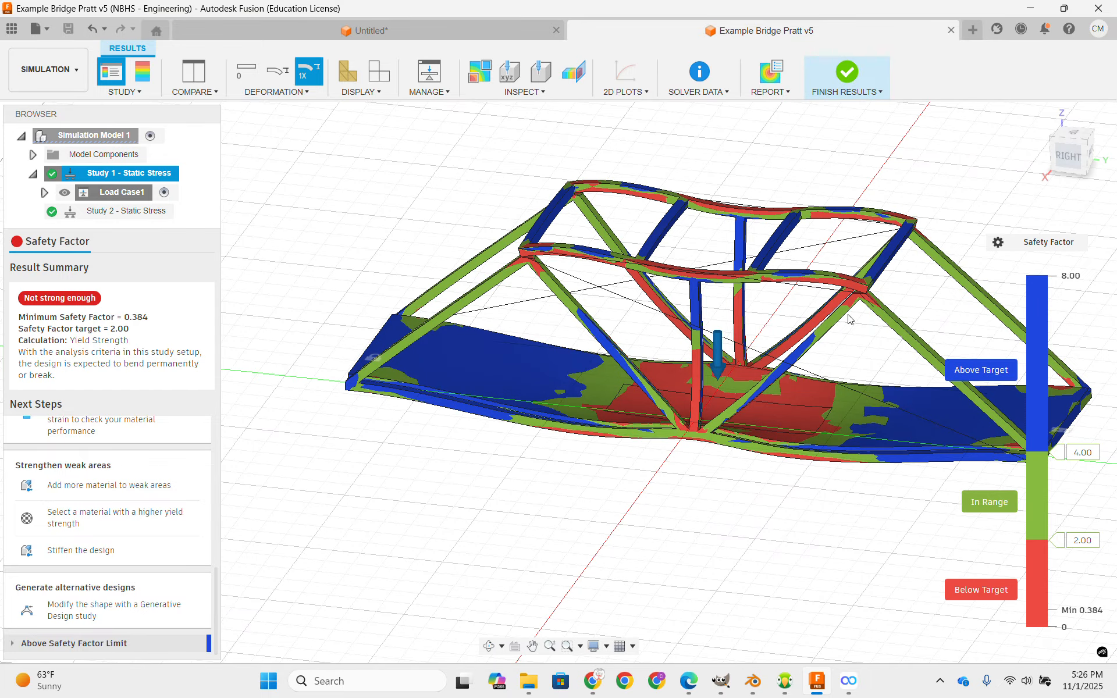
Examine the deformed bridge's safety factor colours from several angles, including the right side view and the upper chord joint up close.
scroll(754, 556, down, 2)
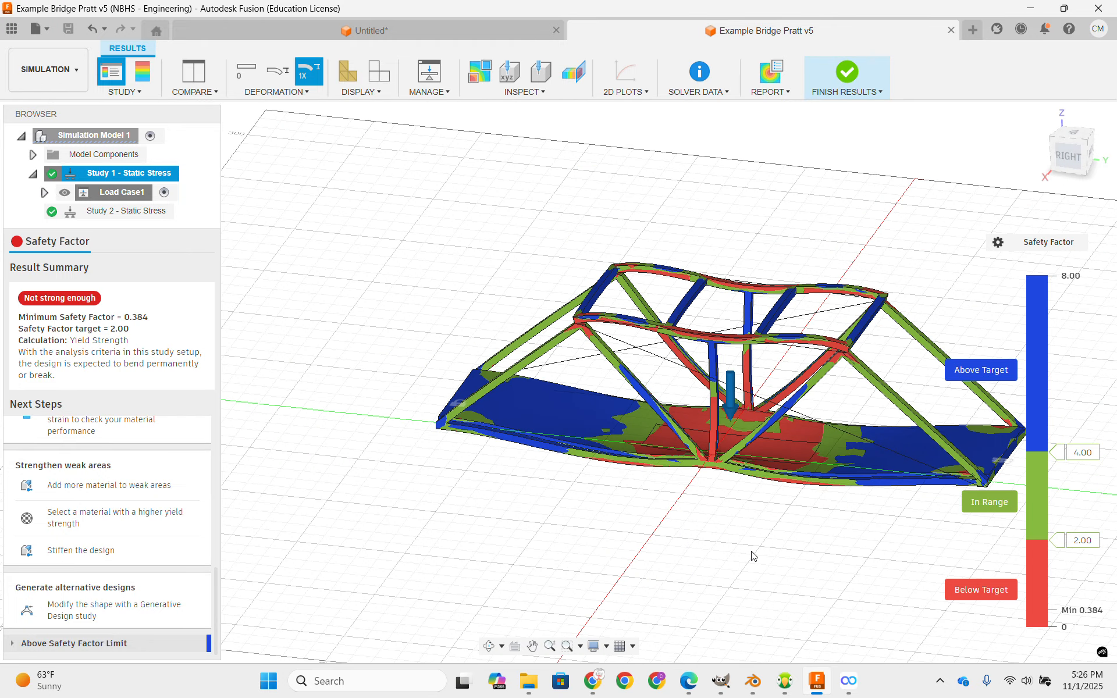
scroll(754, 556, up, 1)
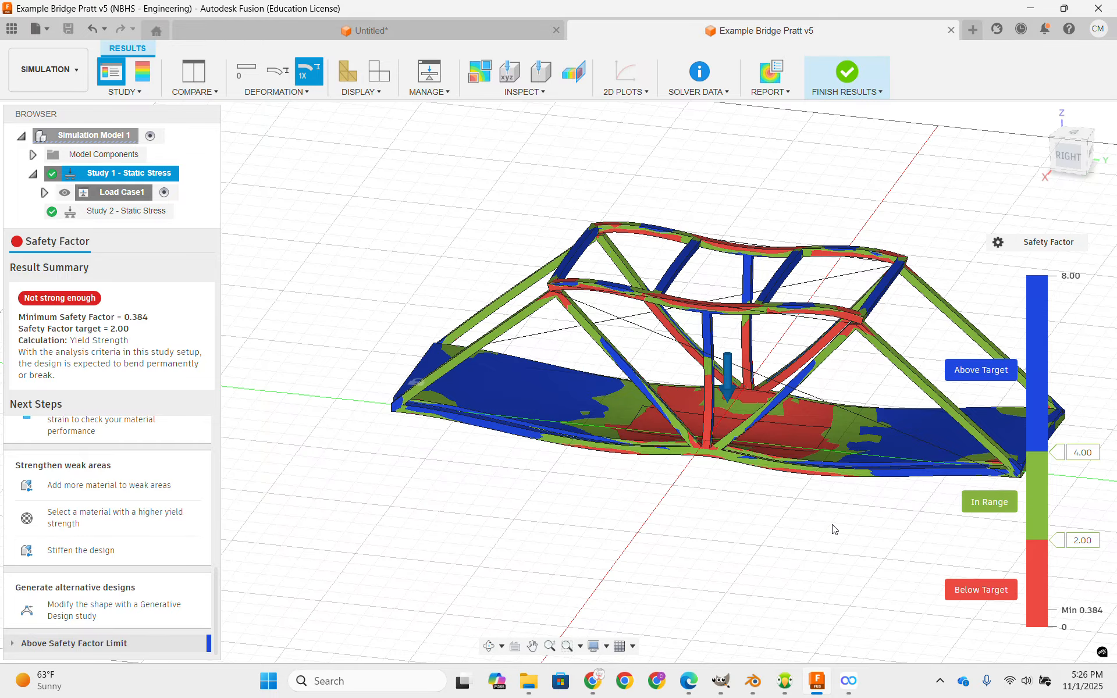
middle_drag(834, 529, 723, 518)
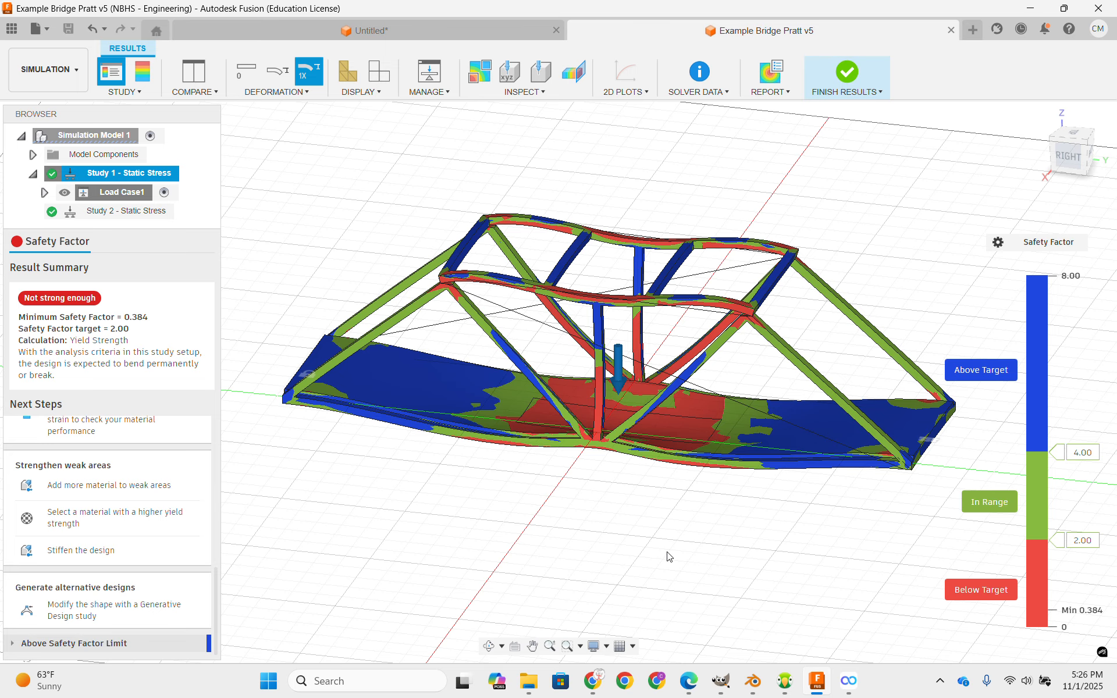
shift+middle_drag(665, 586, 688, 441)
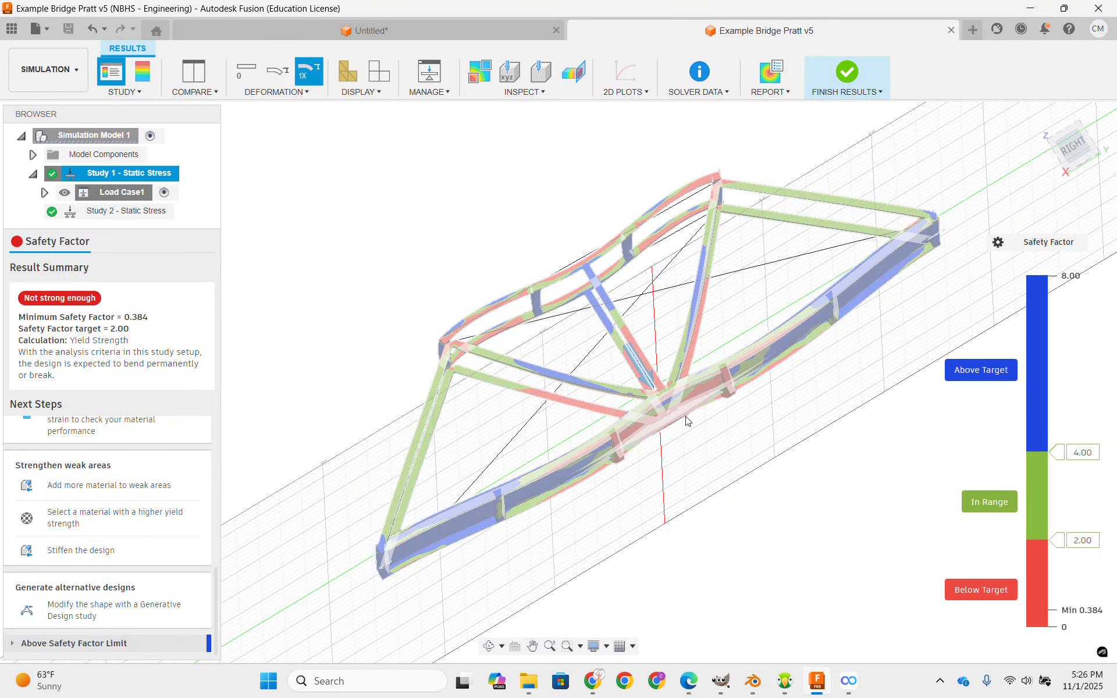
mouse_move(796, 493)
shift+middle_down()
mouse_move(803, 443)
mouse_move(780, 481)
mouse_move(793, 526)
shift+middle_up()
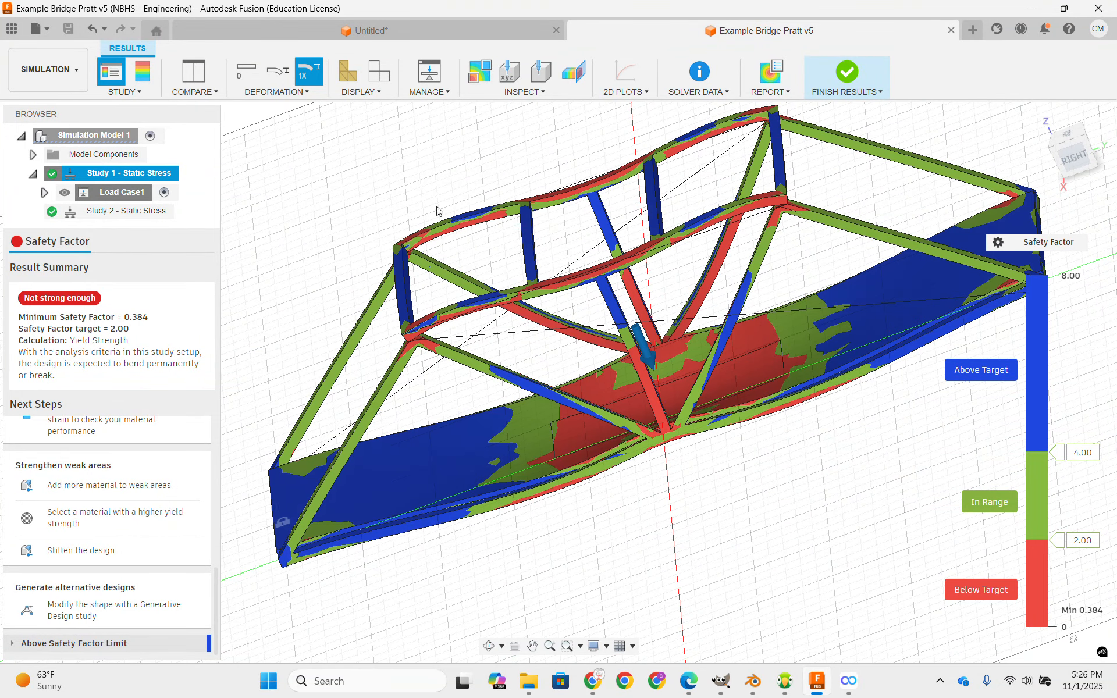
shift+middle_drag(363, 167, 364, 140)
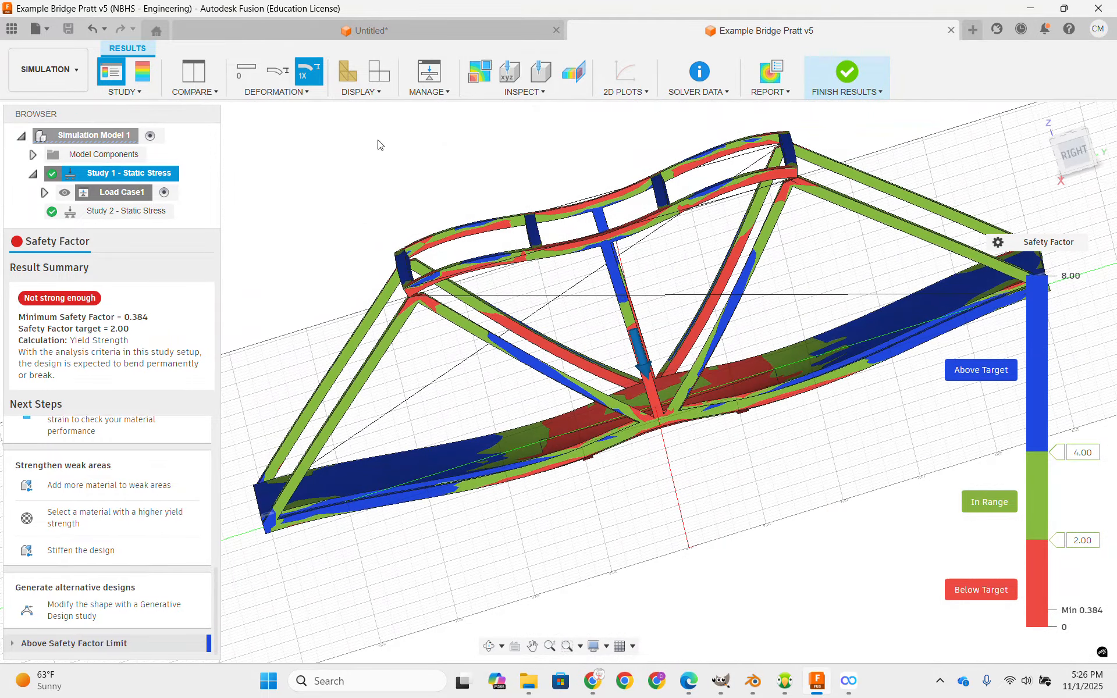
click(1080, 154)
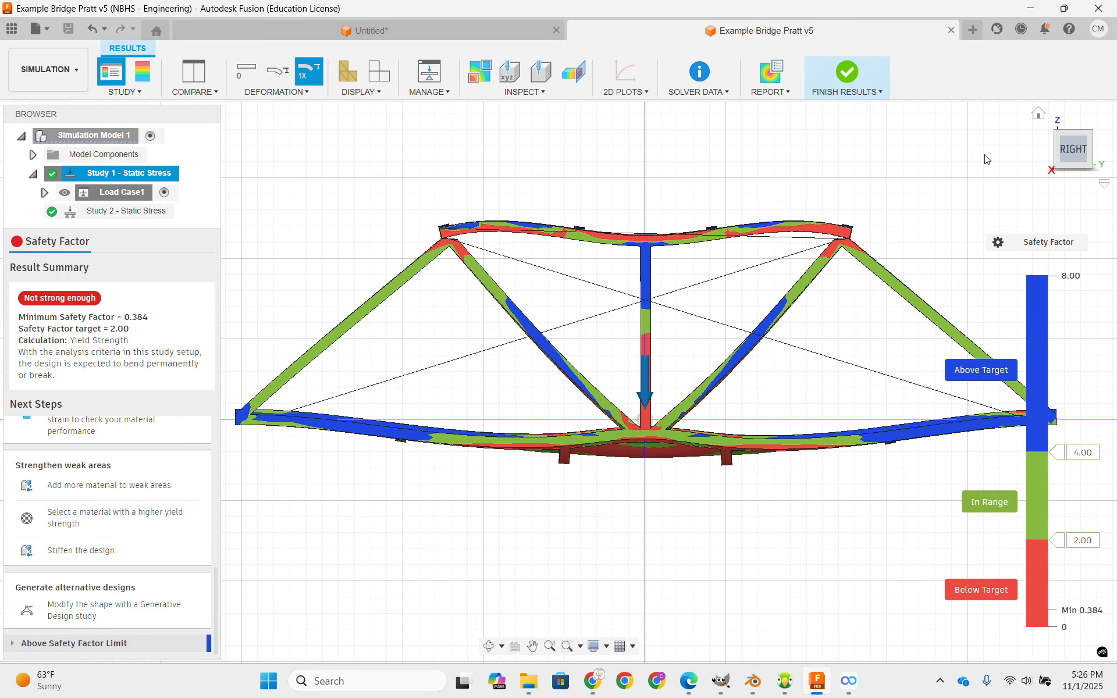
scroll(907, 198, up, 2)
scroll(916, 181, down, 2)
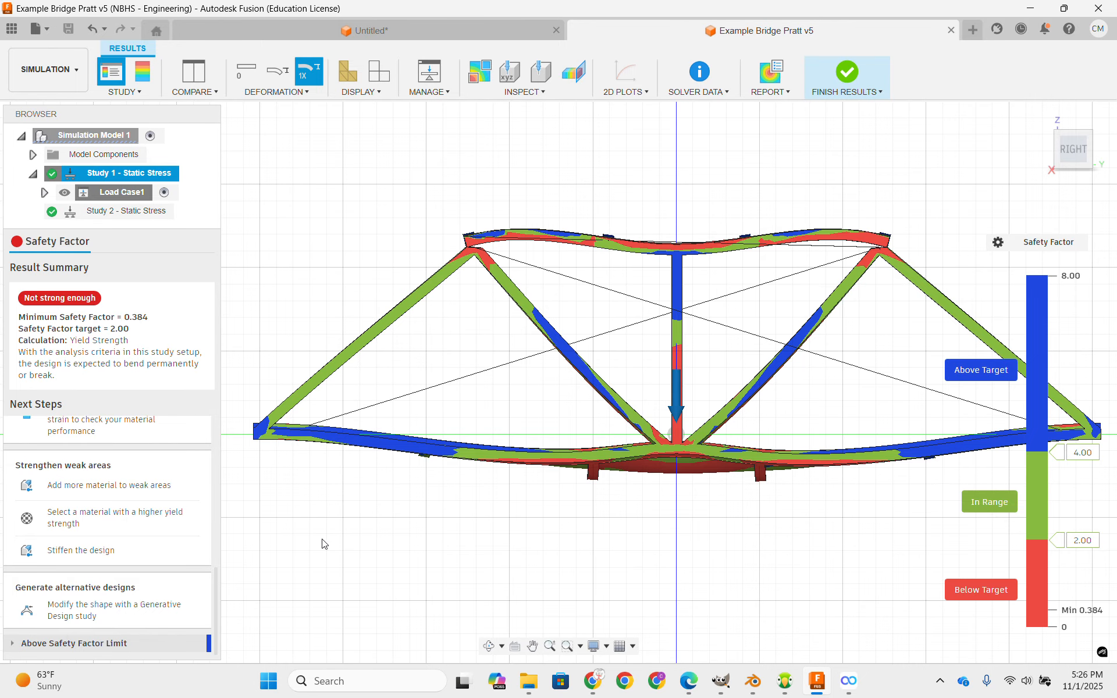
scroll(468, 254, up, 3)
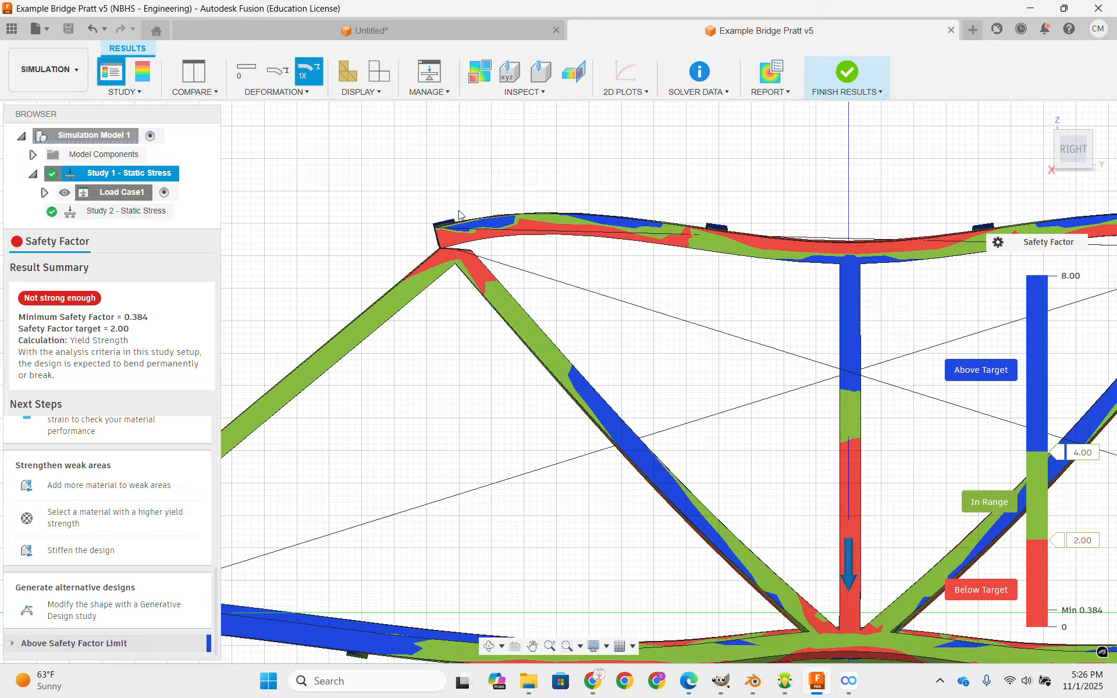
scroll(827, 461, down, 4)
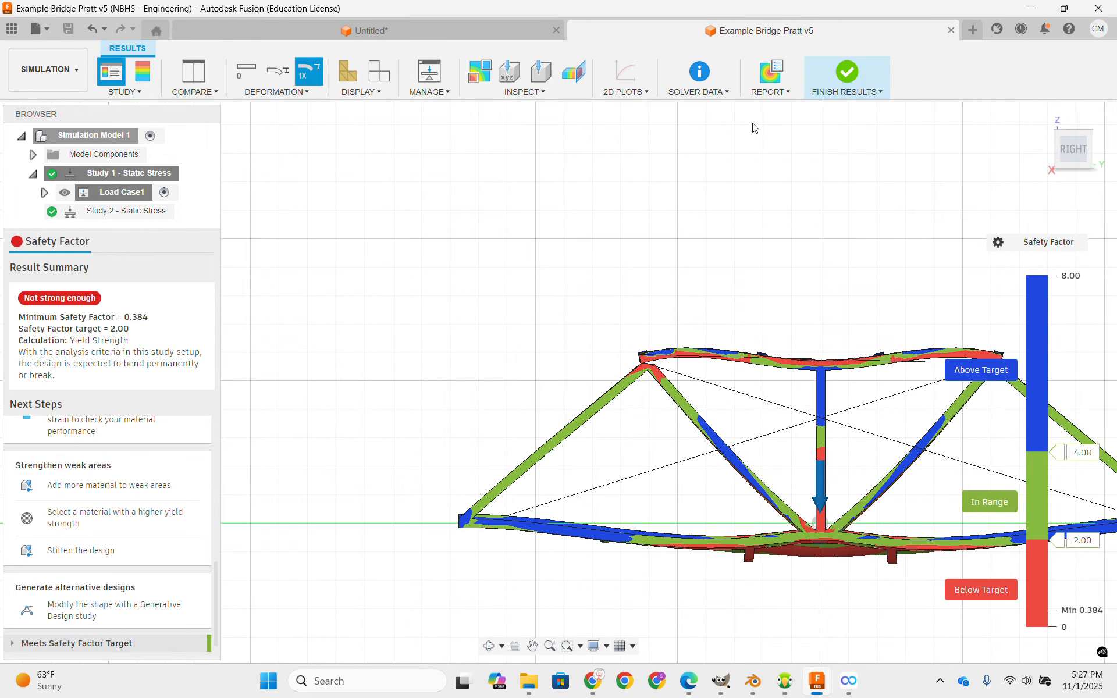
Leave the results view and reopen the results of Study 1 - Static Stress.
click(845, 72)
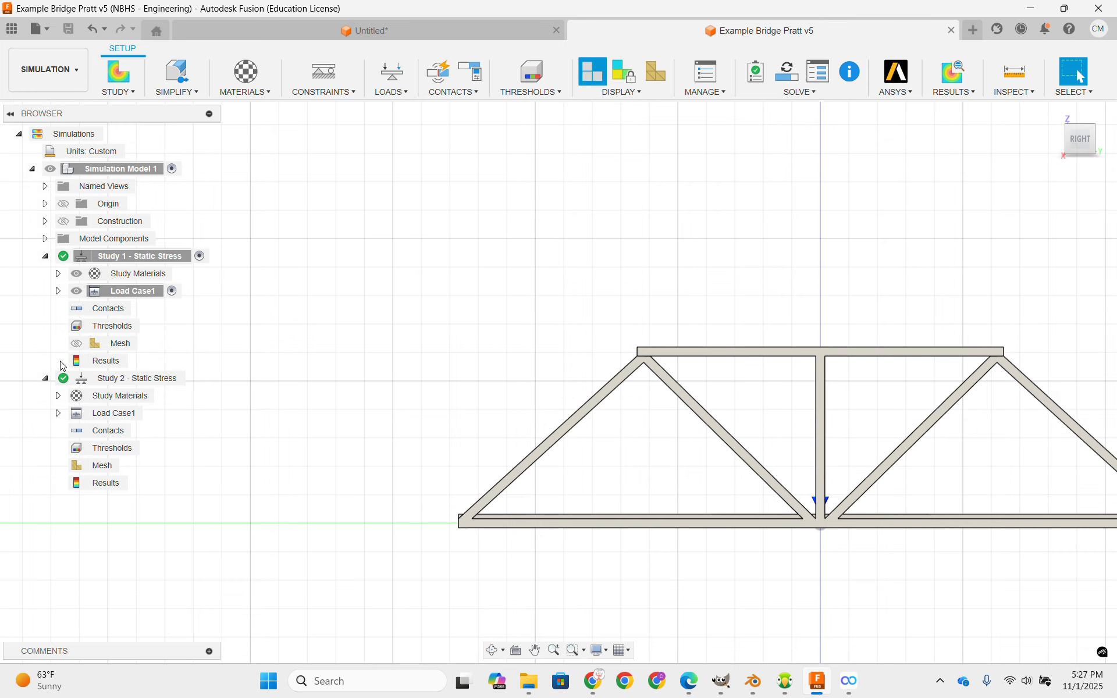
click(86, 362)
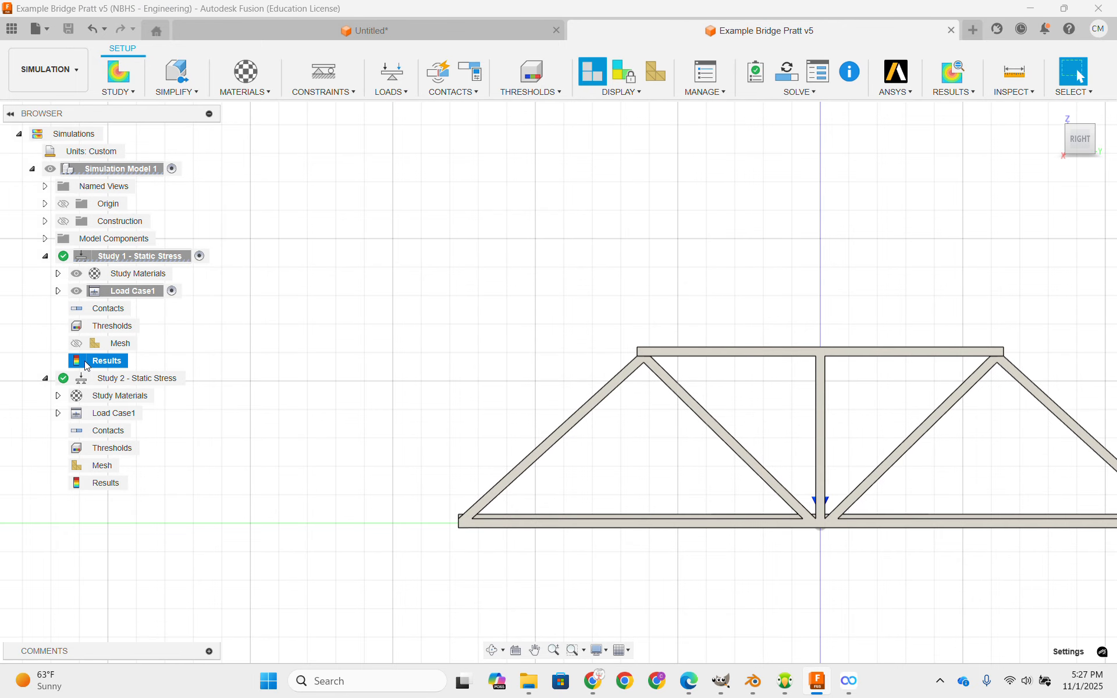
double_click(90, 361)
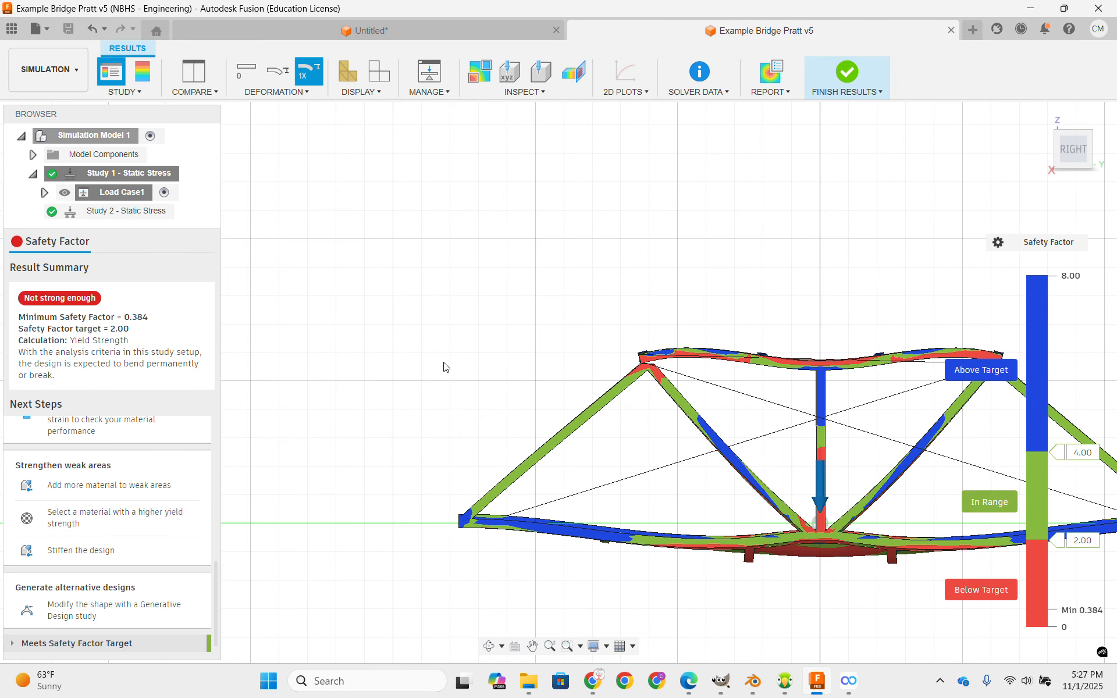
Expand Load Case1 and read the suggested next steps, including those for areas that meet the safety factor target.
click(44, 193)
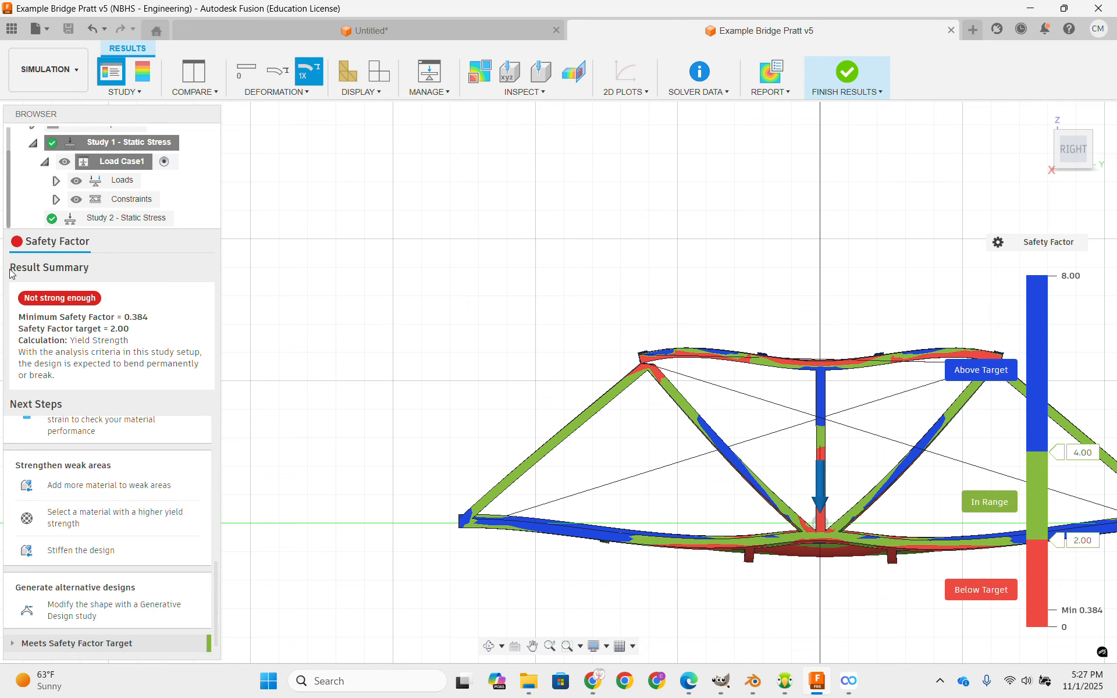
scroll(73, 589, up, 5)
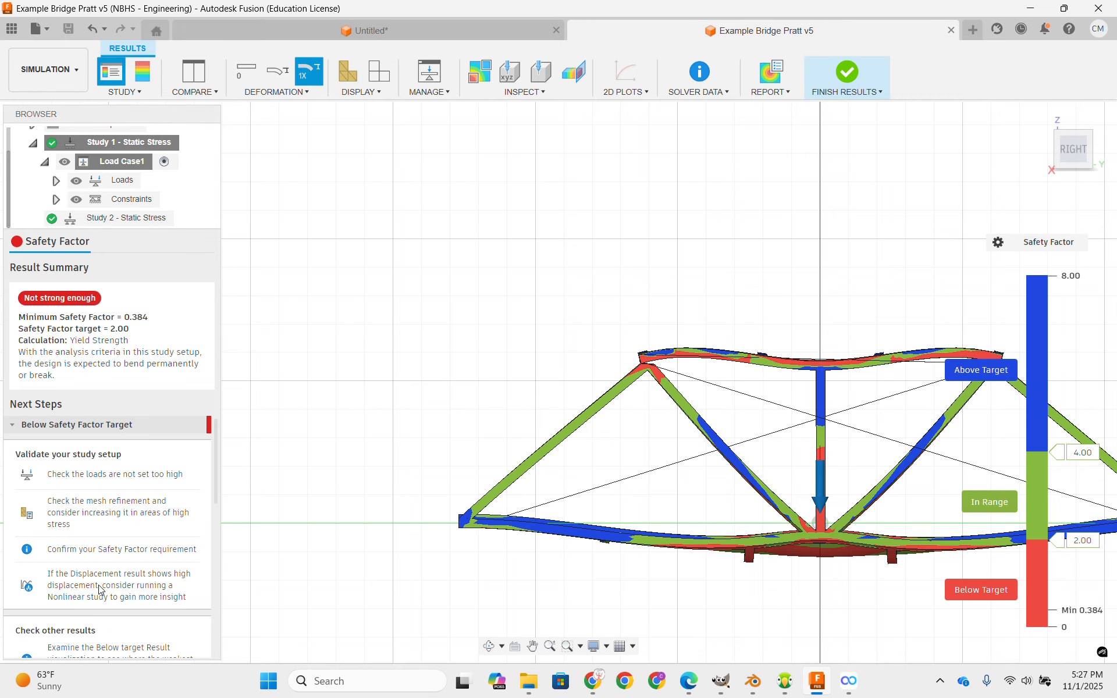
scroll(99, 589, down, 5)
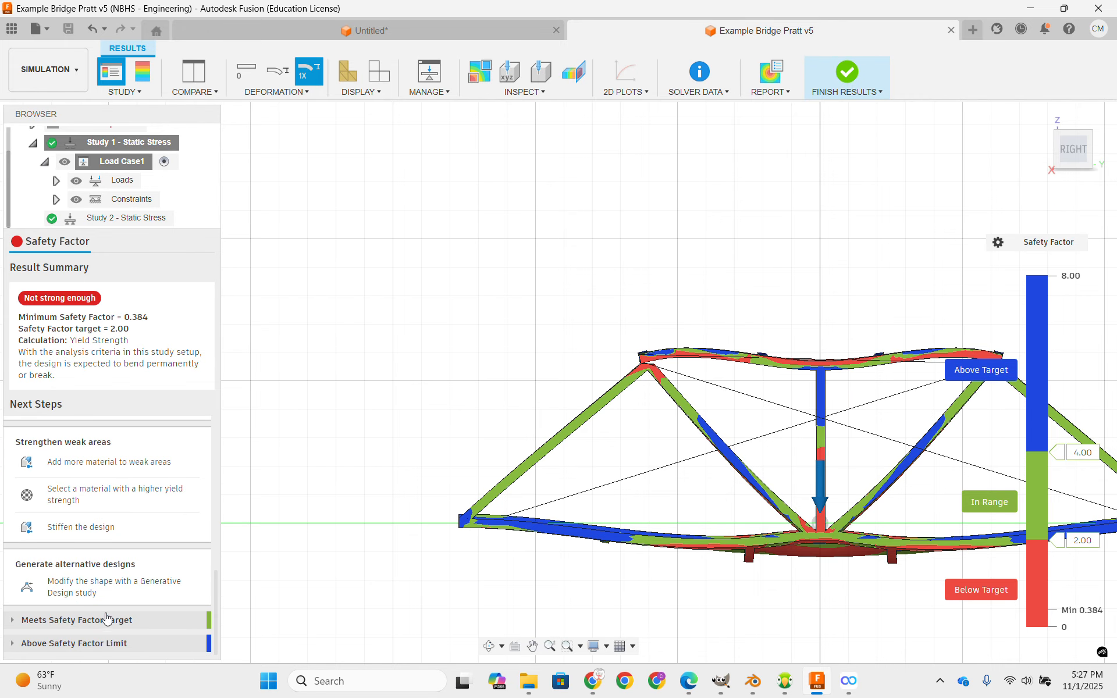
click(107, 620)
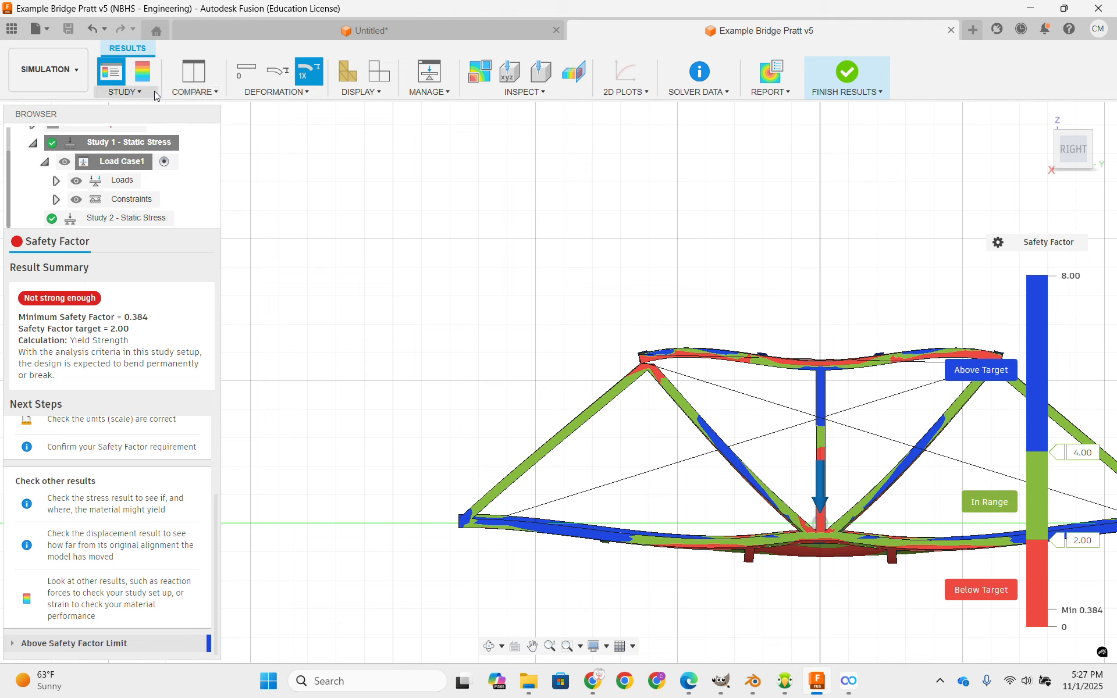
Switch Study 1 to its detailed result types and display the Von Mises stress on the bridge.
click(140, 85)
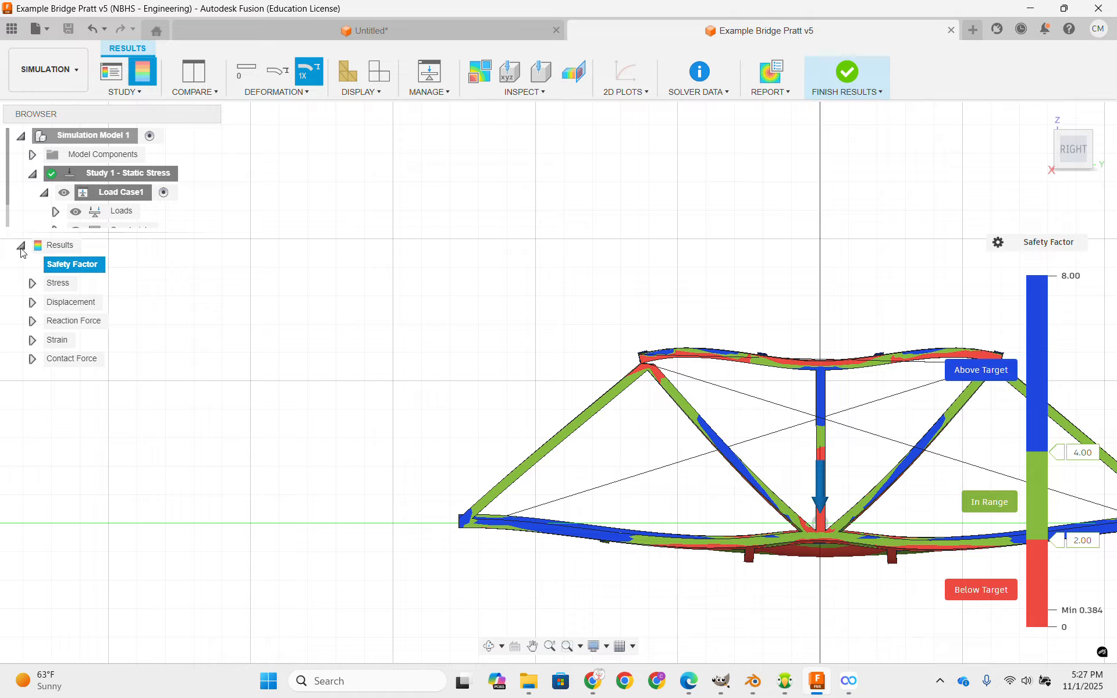
click(33, 284)
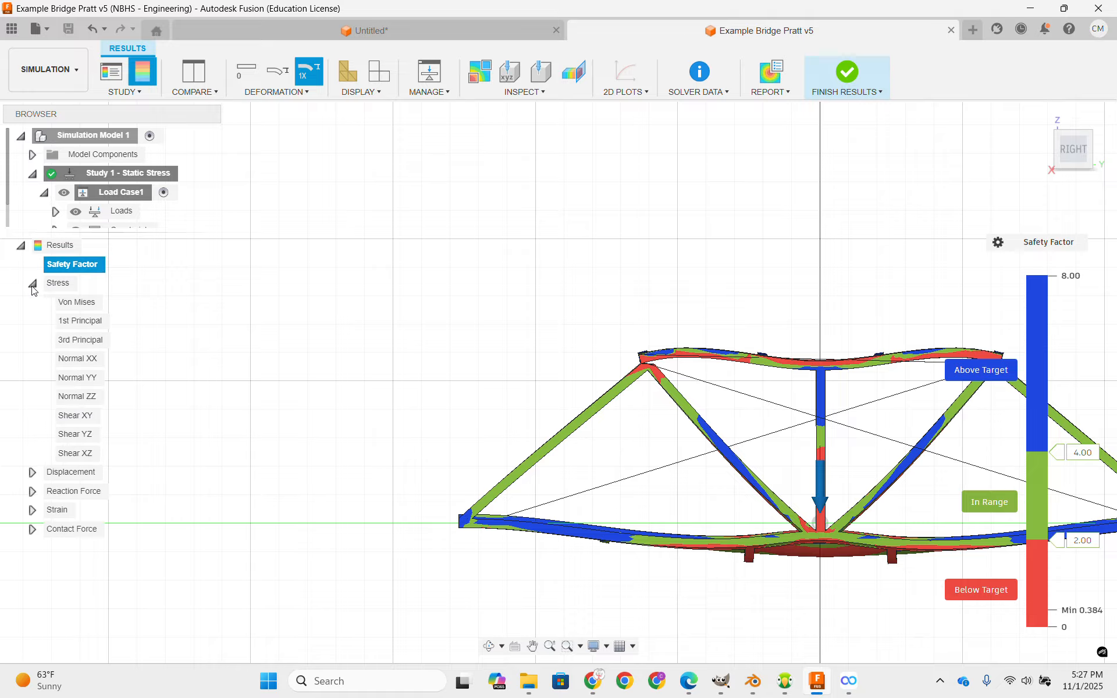
click(76, 302)
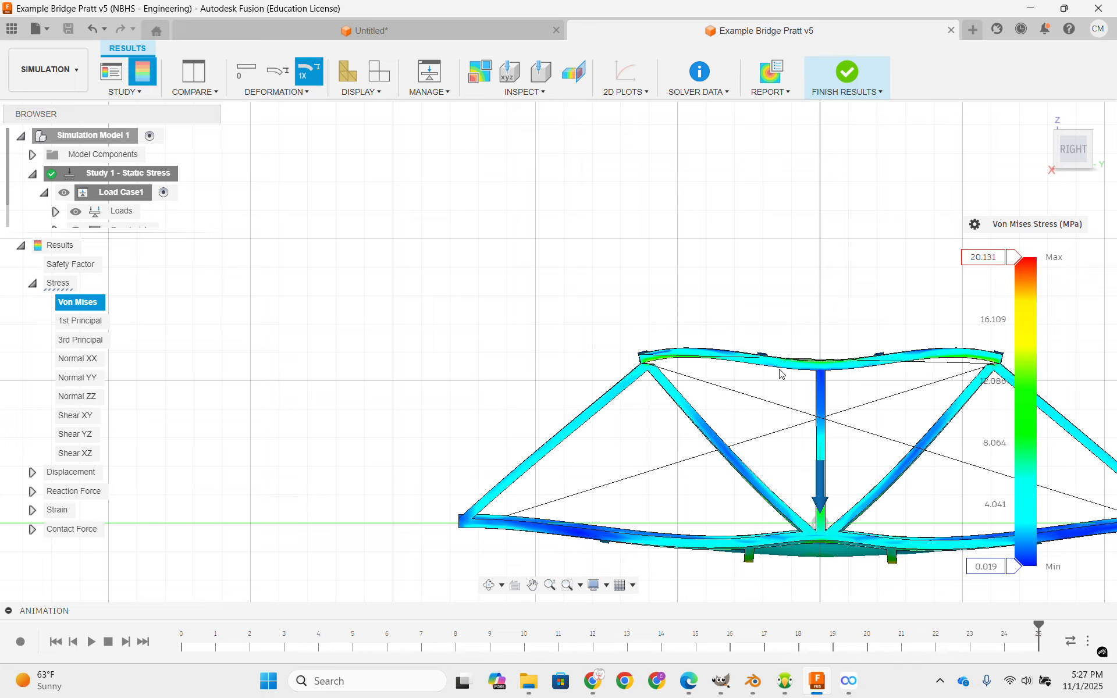
Examine the Von Mises stress distribution across the truss side and the deck seen from above.
middle_drag(780, 374, 606, 314)
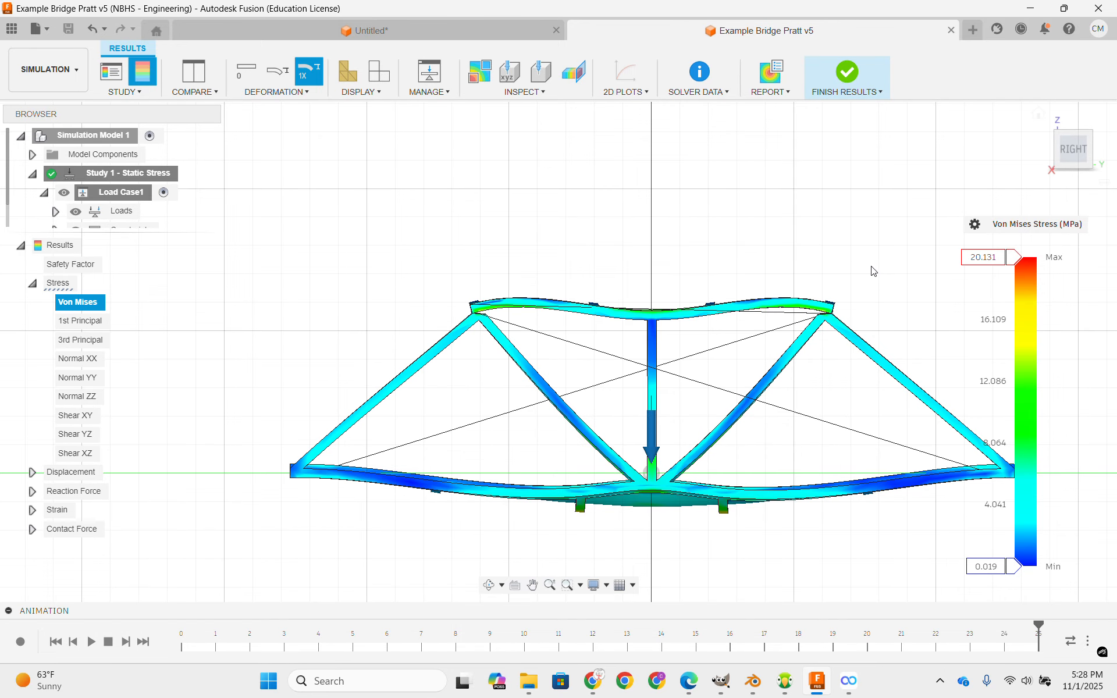
mouse_move(872, 271)
shift+middle_down()
mouse_move(845, 308)
mouse_move(842, 340)
mouse_move(849, 280)
mouse_move(866, 252)
mouse_move(876, 260)
shift+middle_up()
scroll(736, 392, up, 2)
scroll(736, 392, down, 4)
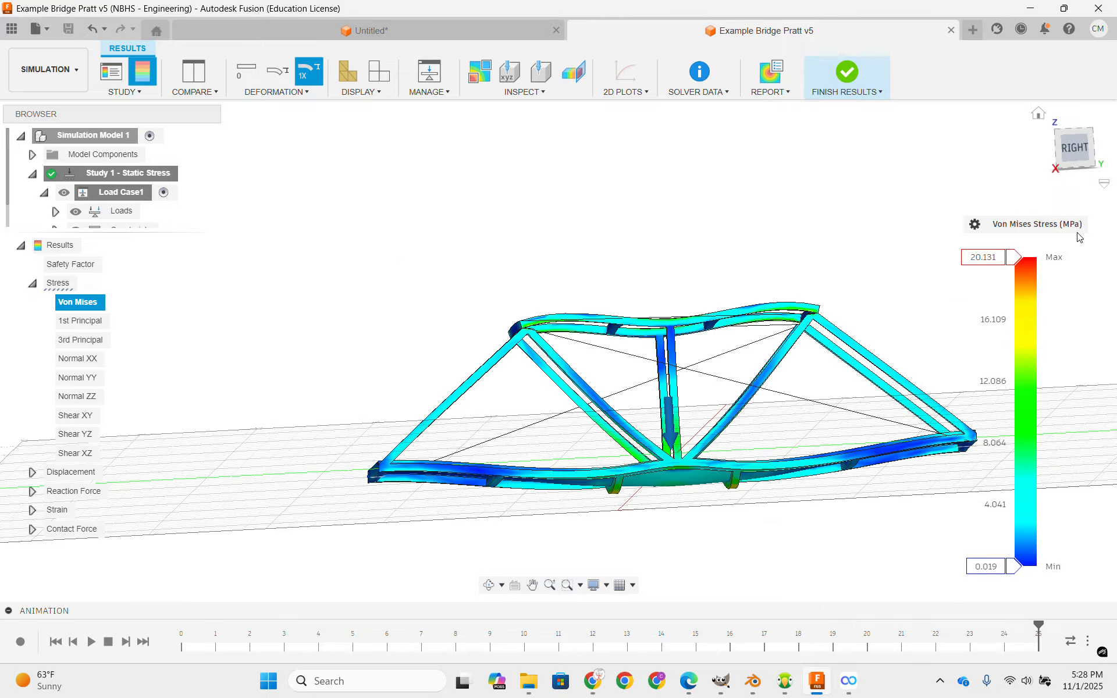
click(1083, 152)
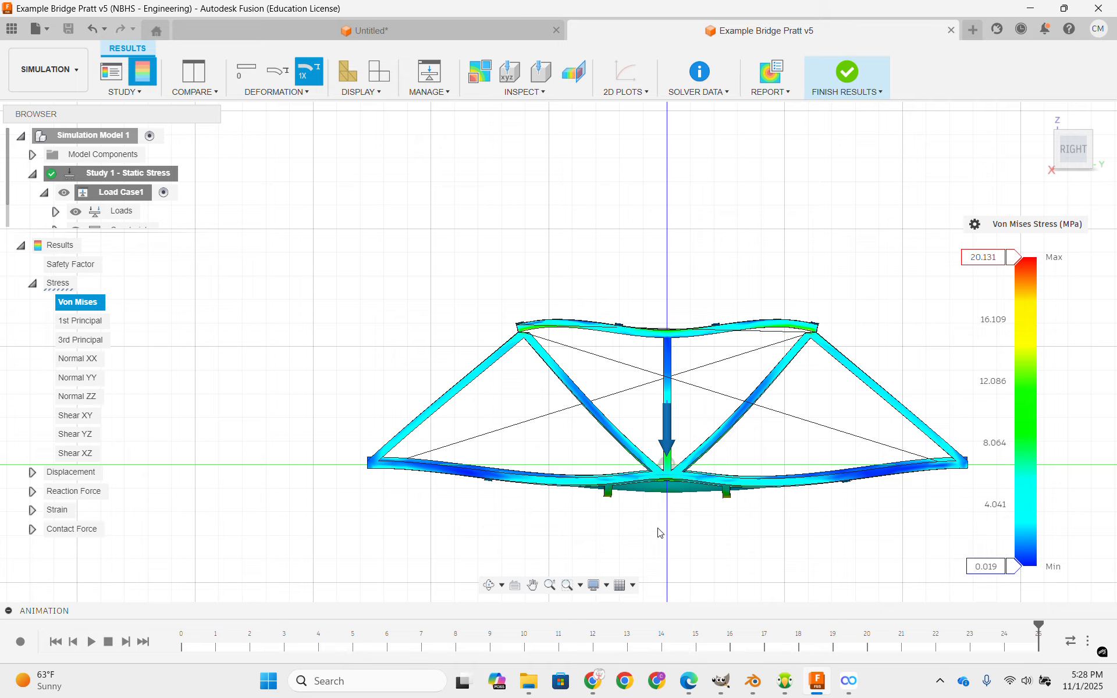
shift+middle_drag(688, 389, 807, 403)
scroll(621, 421, up, 4)
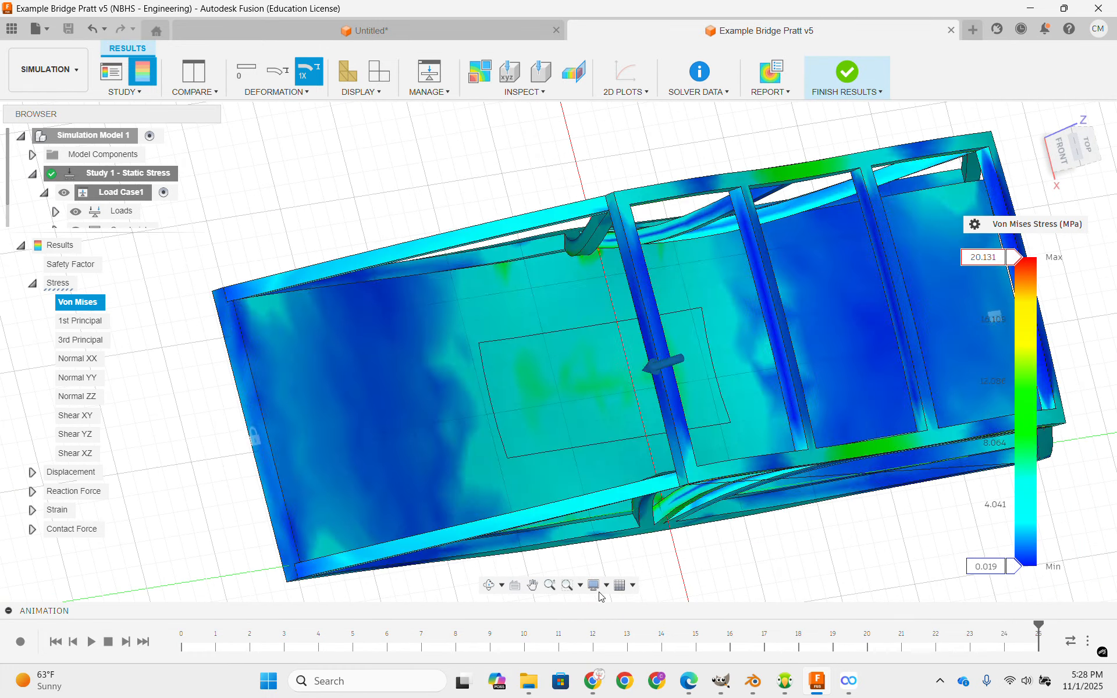
scroll(648, 504, down, 4)
scroll(659, 504, down, 2)
Examine the Von Mises stress on the deck's underside cross beams and around the upper chord joints up close.
shift+middle_drag(703, 590, 613, 471)
scroll(613, 471, up, 3)
scroll(473, 526, down, 3)
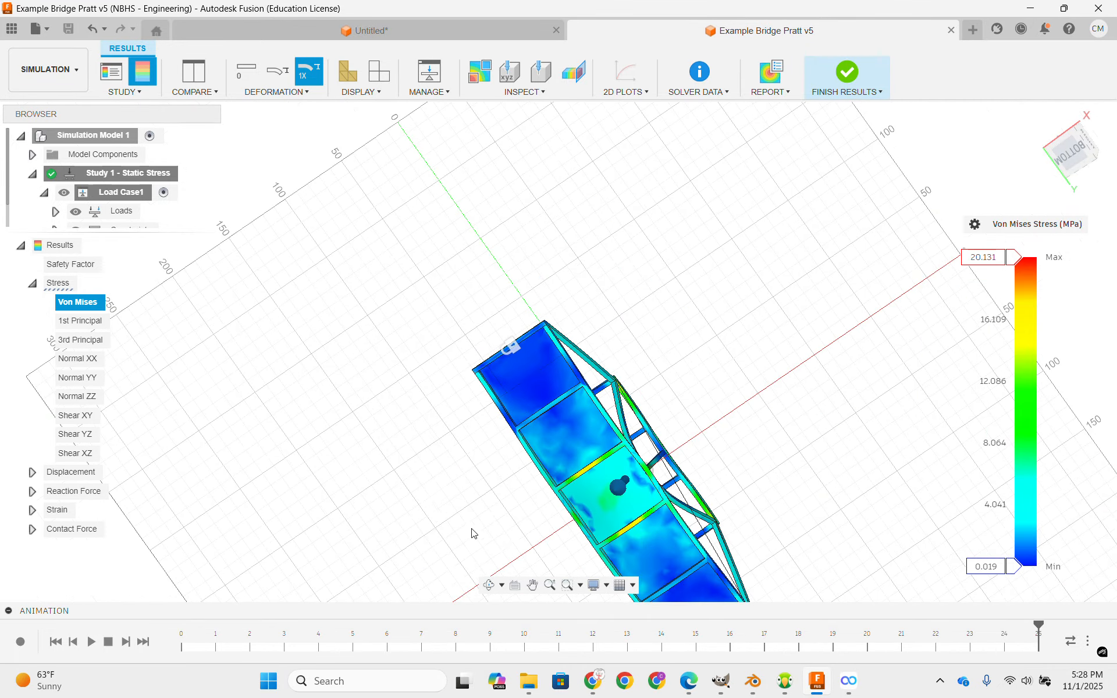
shift+middle_drag(437, 511, 460, 493)
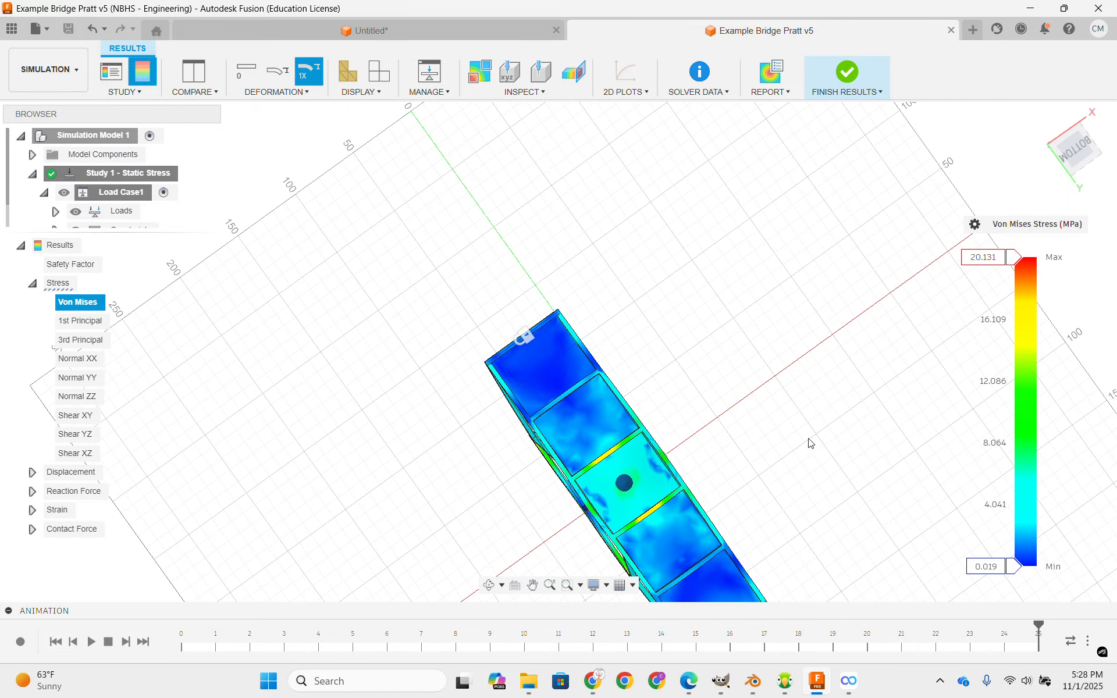
scroll(615, 507, up, 3)
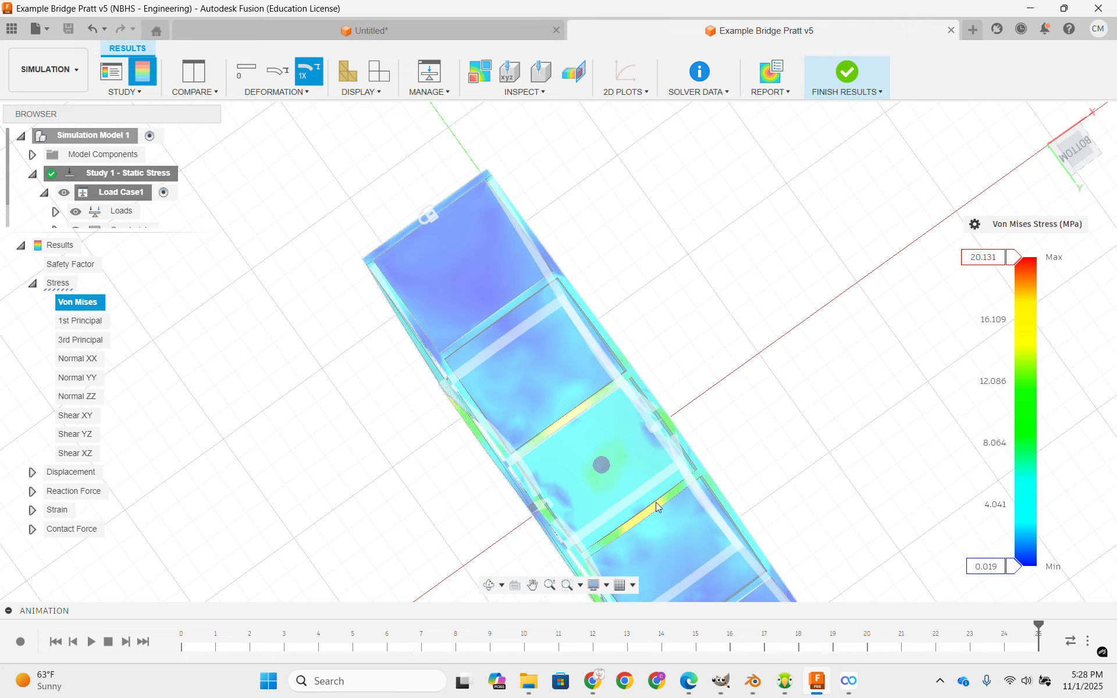
scroll(650, 520, down, 5)
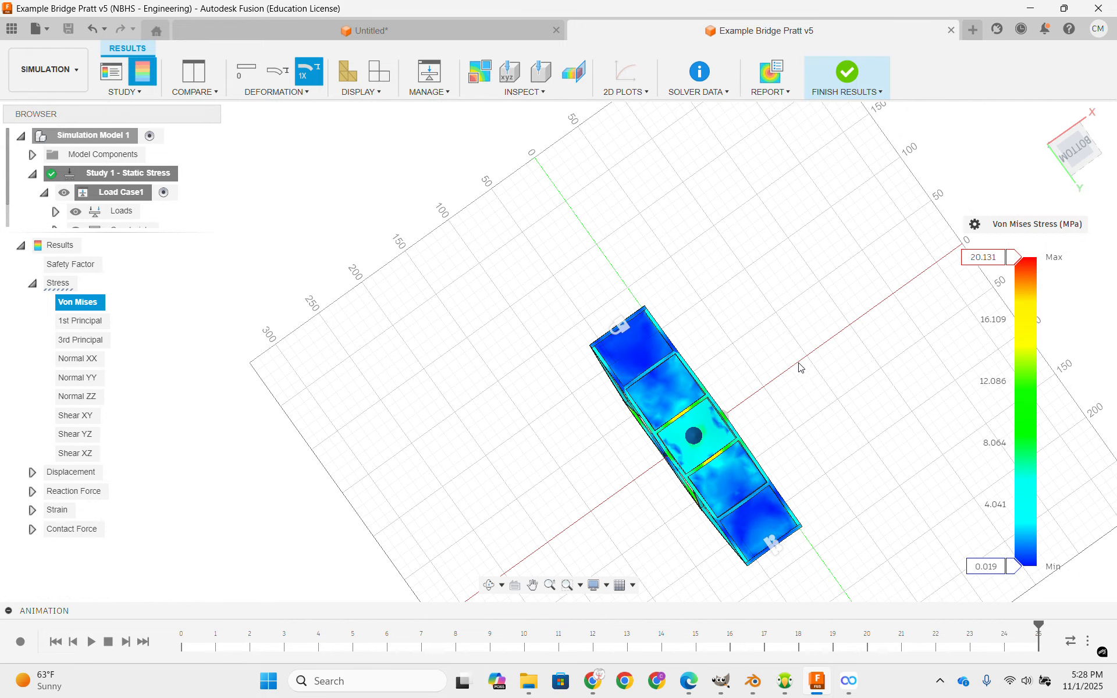
shift+middle_drag(798, 356, 612, 439)
scroll(638, 499, up, 10)
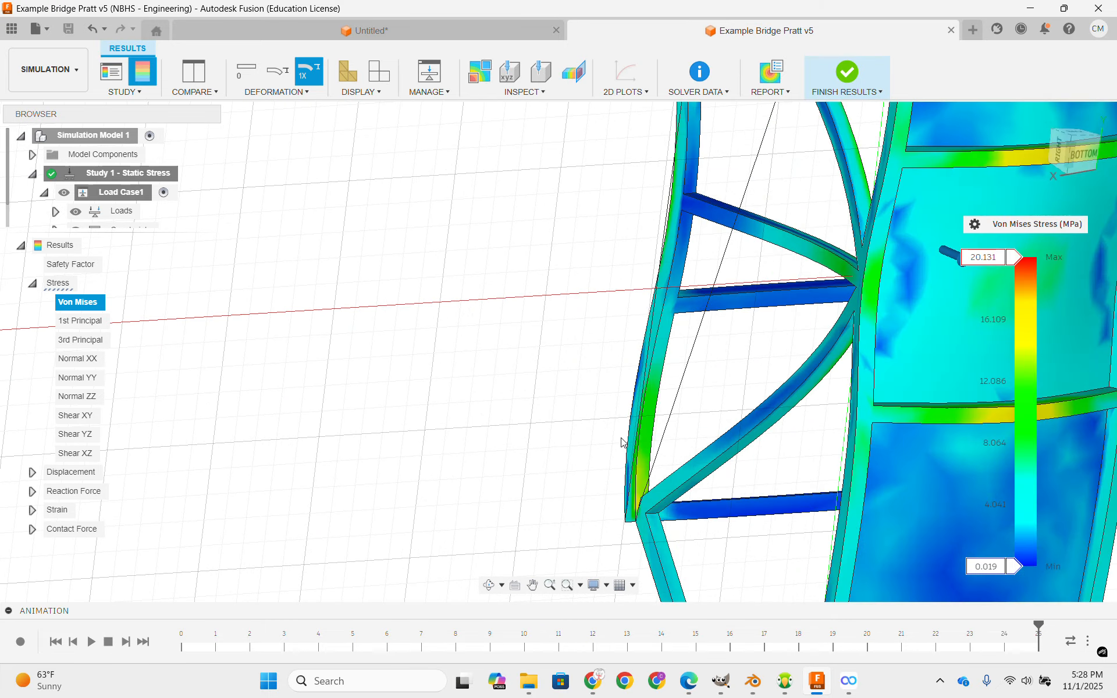
scroll(638, 499, down, 5)
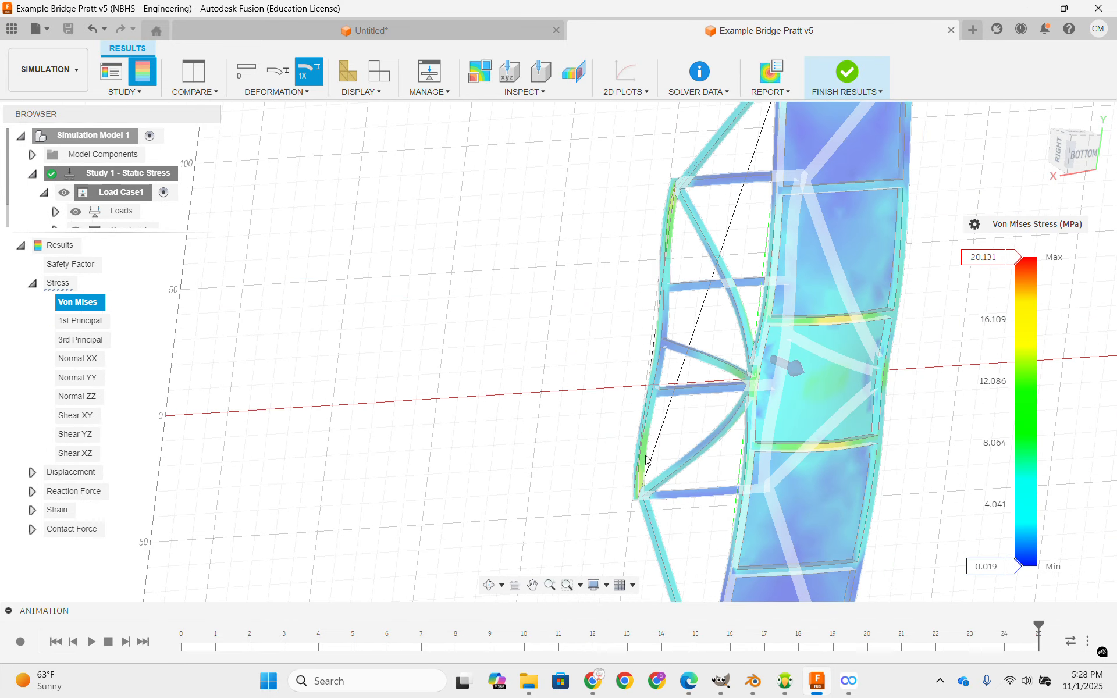
shift+middle_drag(558, 189, 655, 301)
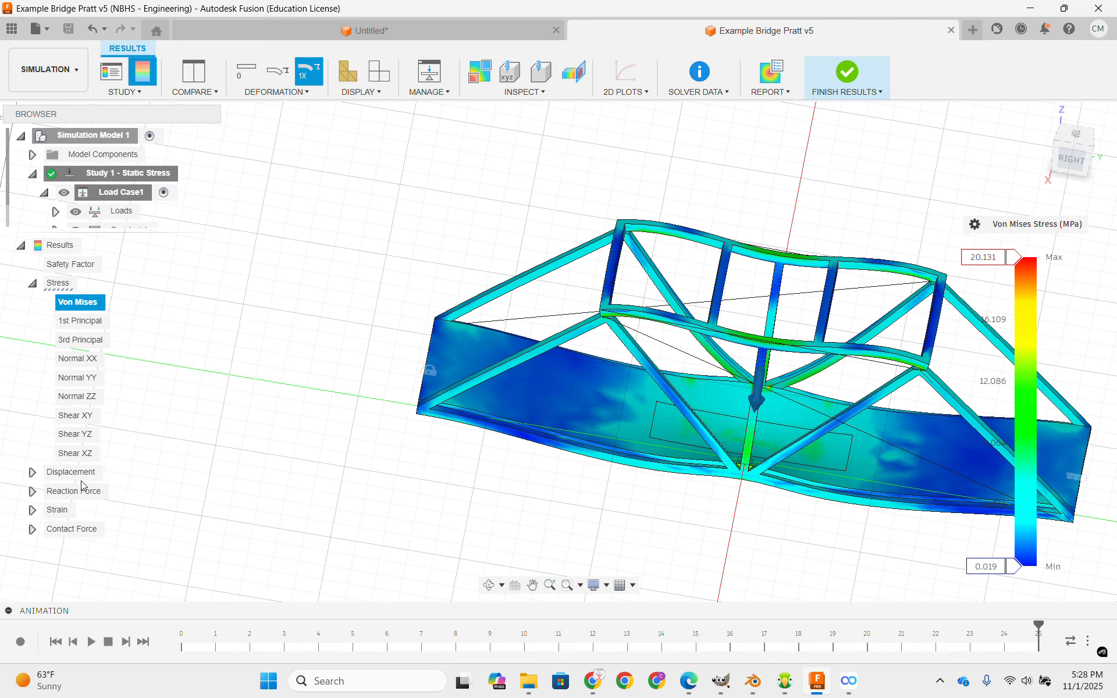
Display the Equivalent strain result and examine it on the bridge from the right side and at an angle.
click(32, 510)
click(92, 534)
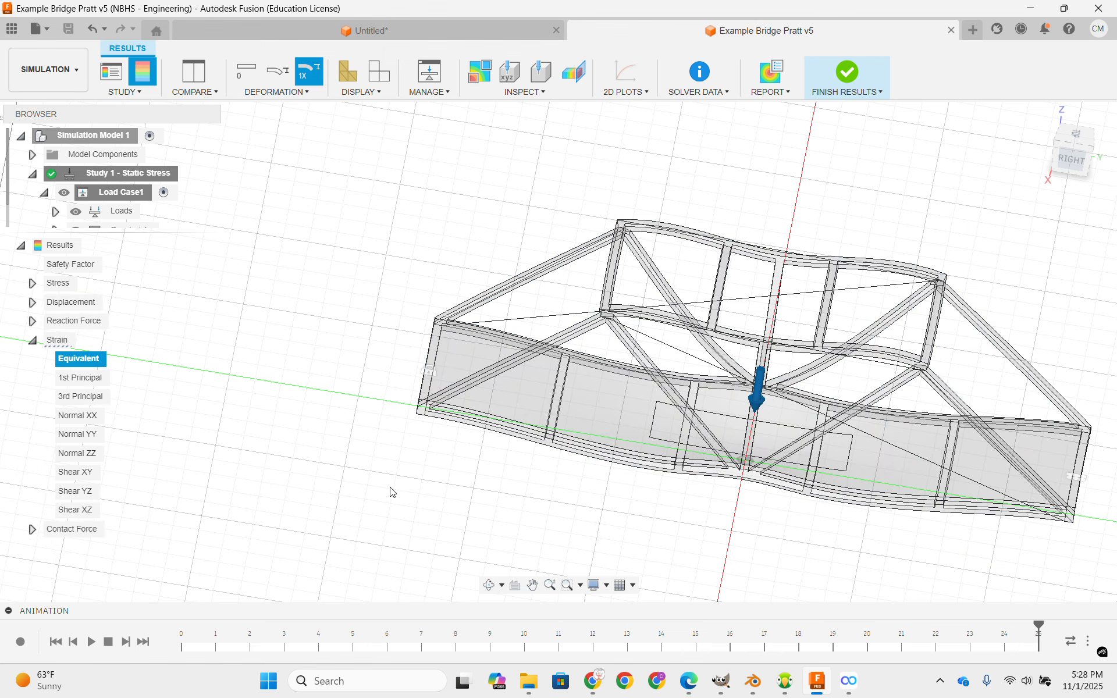
scroll(524, 487, down, 3)
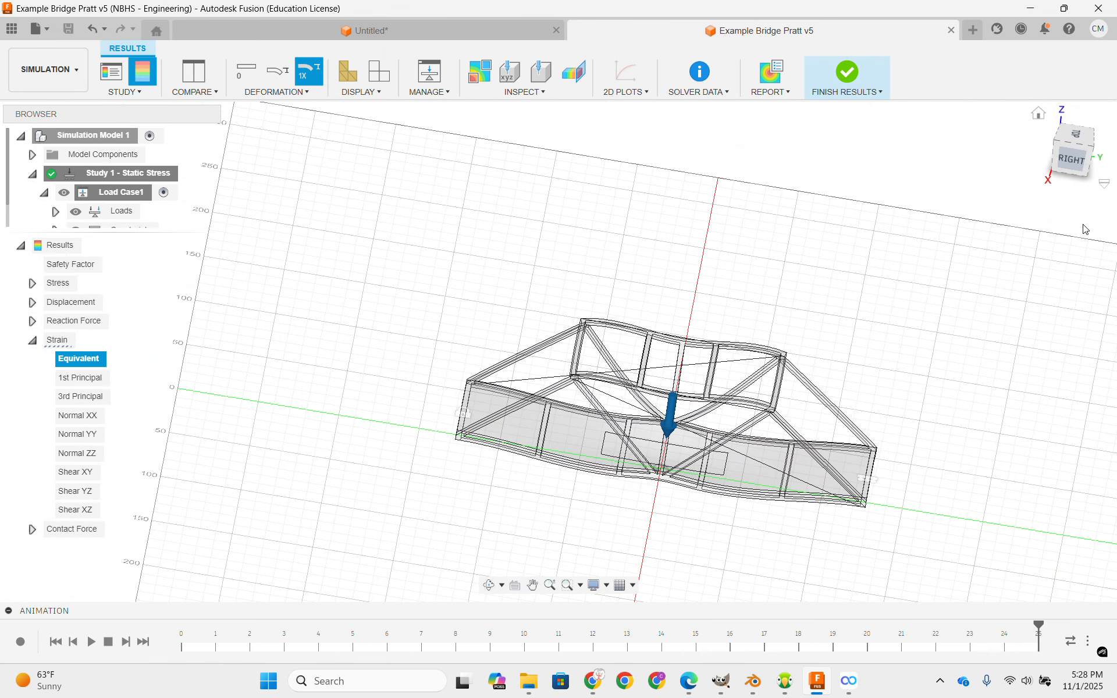
click(1074, 160)
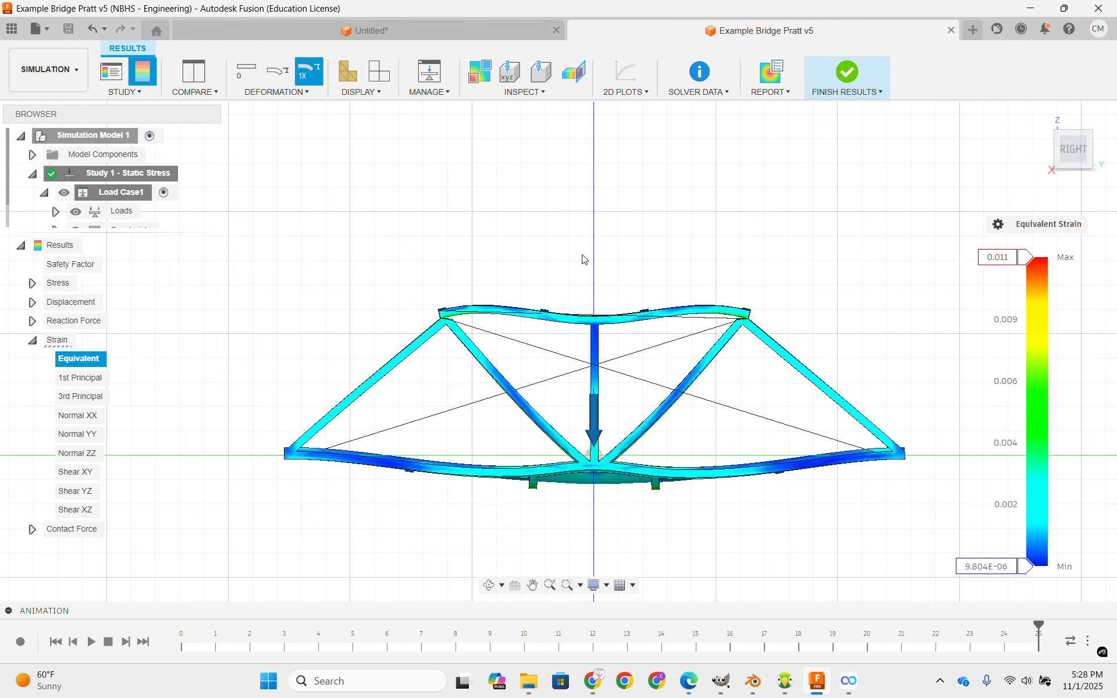
shift+middle_drag(584, 260, 616, 361)
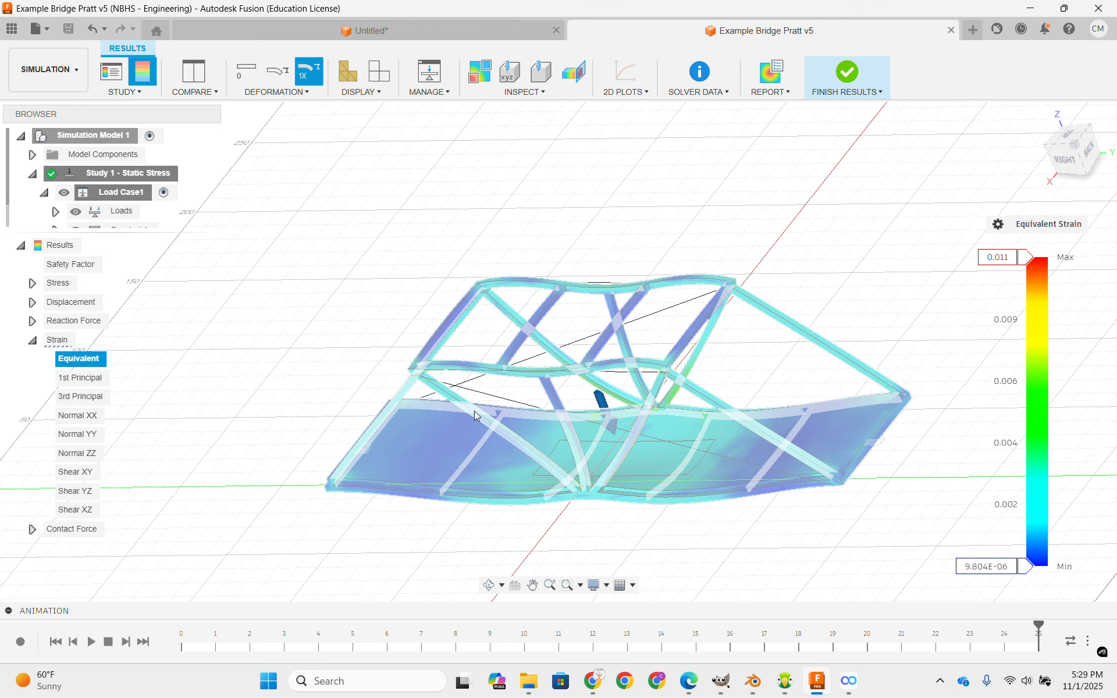
scroll(698, 234, down, 2)
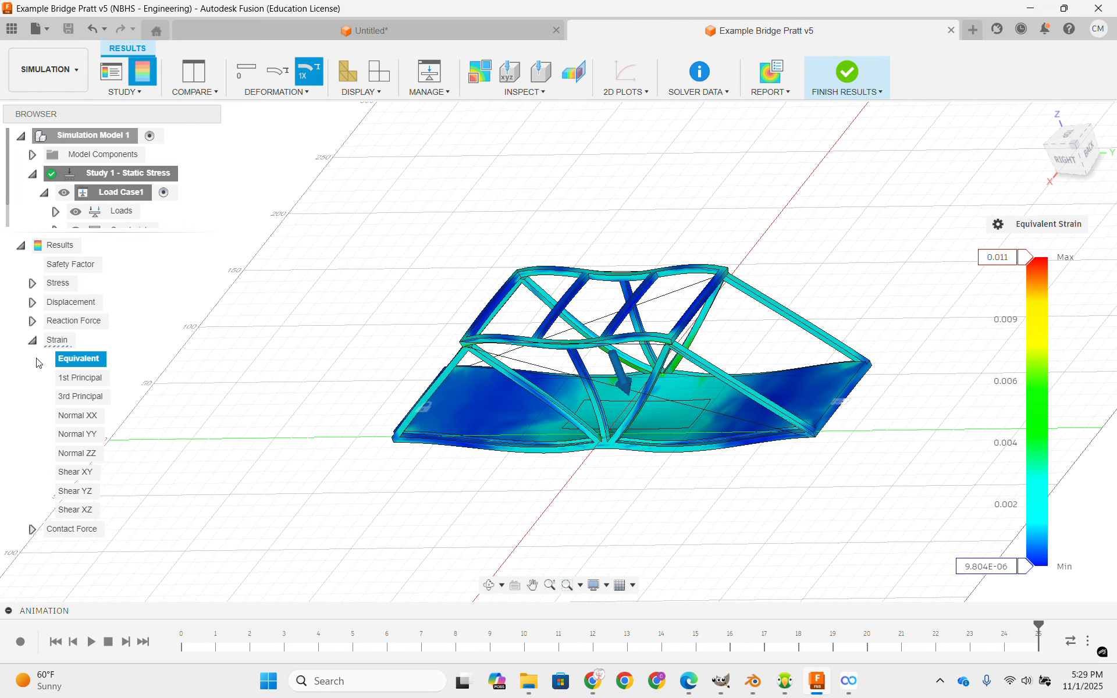
Display the Total displacement result and examine it on the bridge from the right side, below the deck and above at an angle.
click(34, 341)
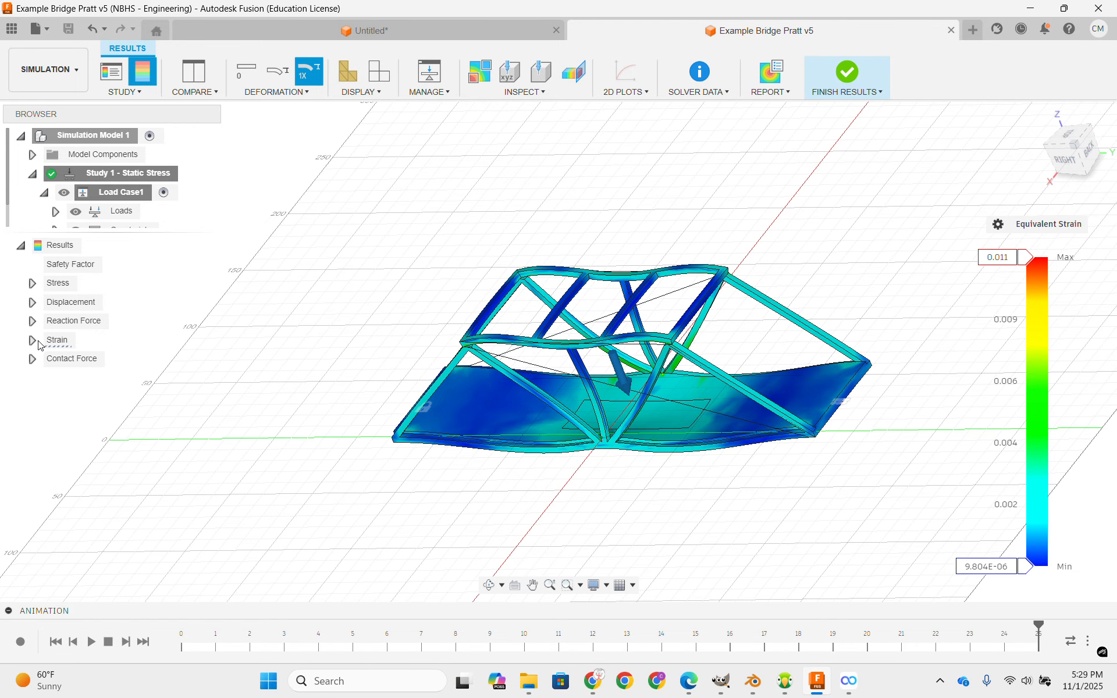
click(1053, 166)
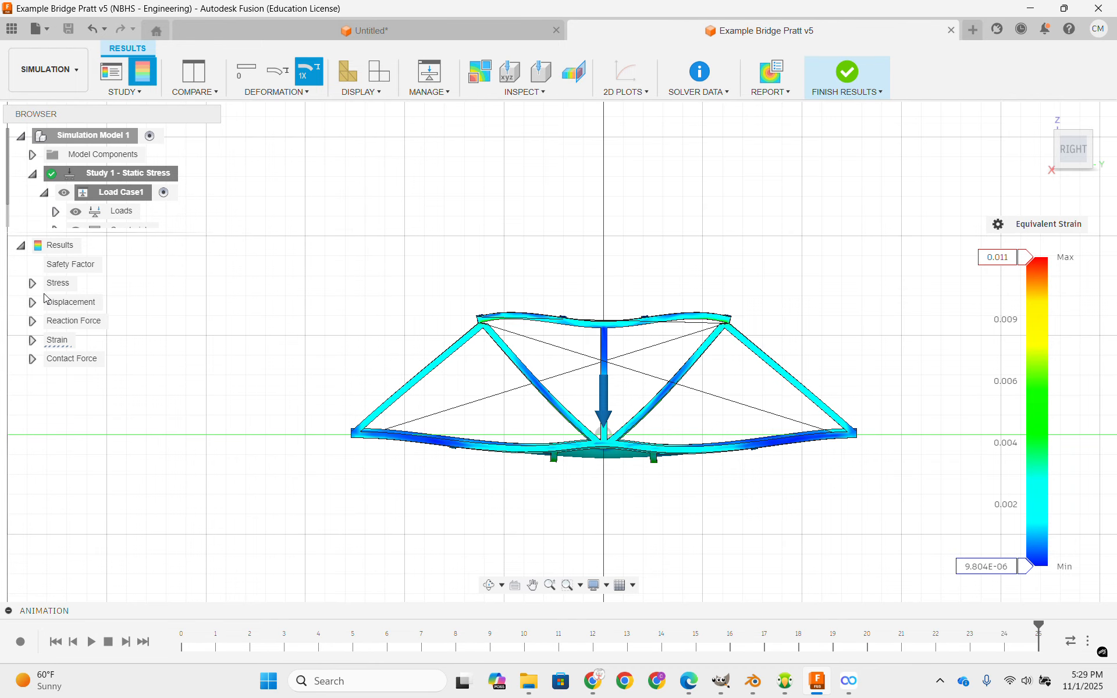
click(32, 303)
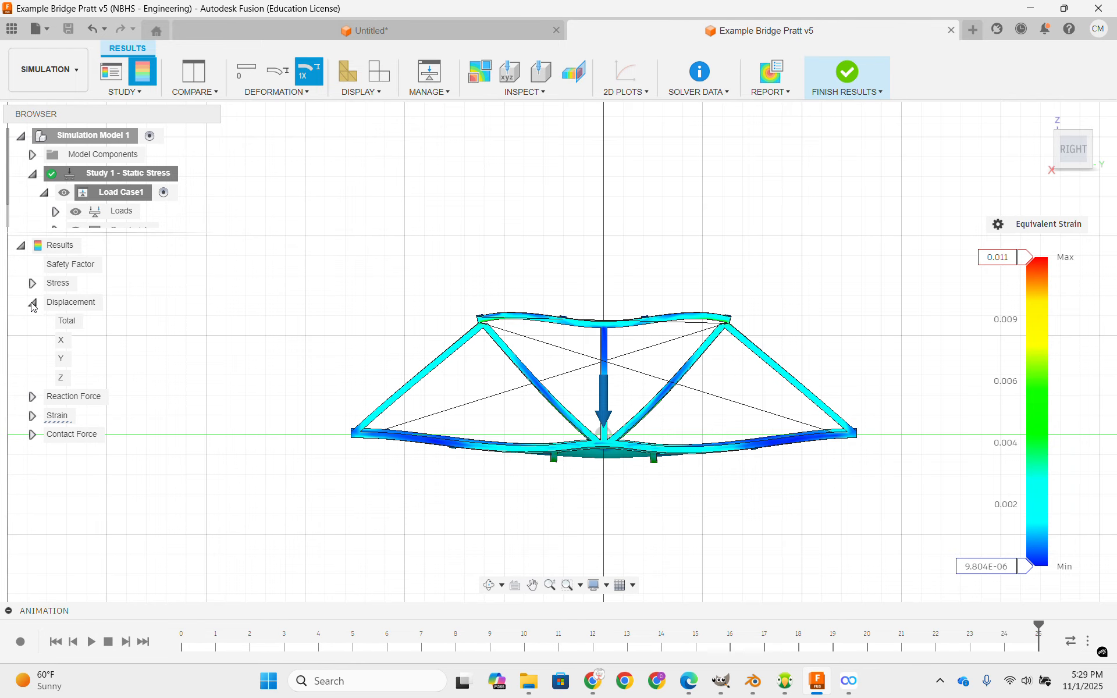
click(67, 322)
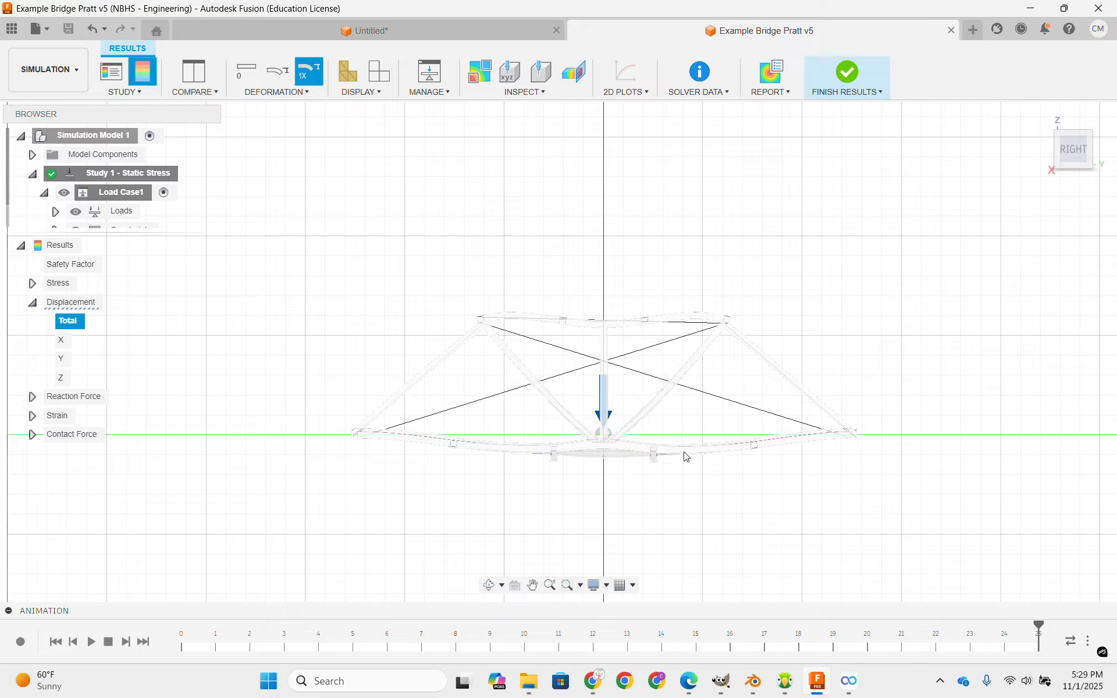
scroll(551, 503, up, 5)
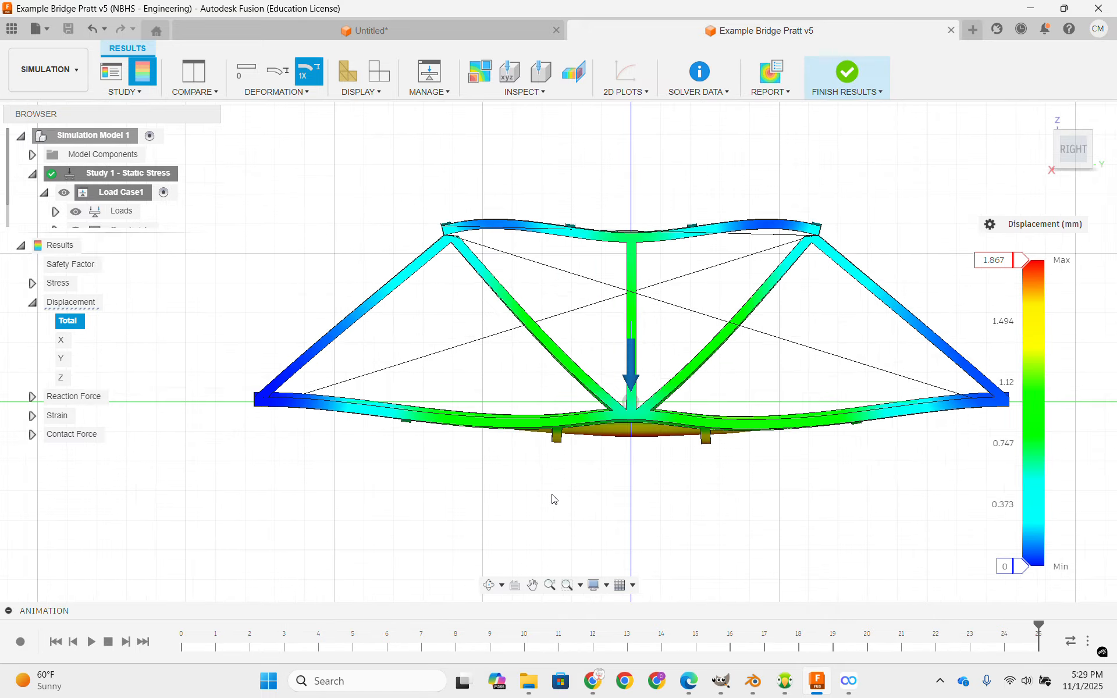
scroll(635, 440, down, 5)
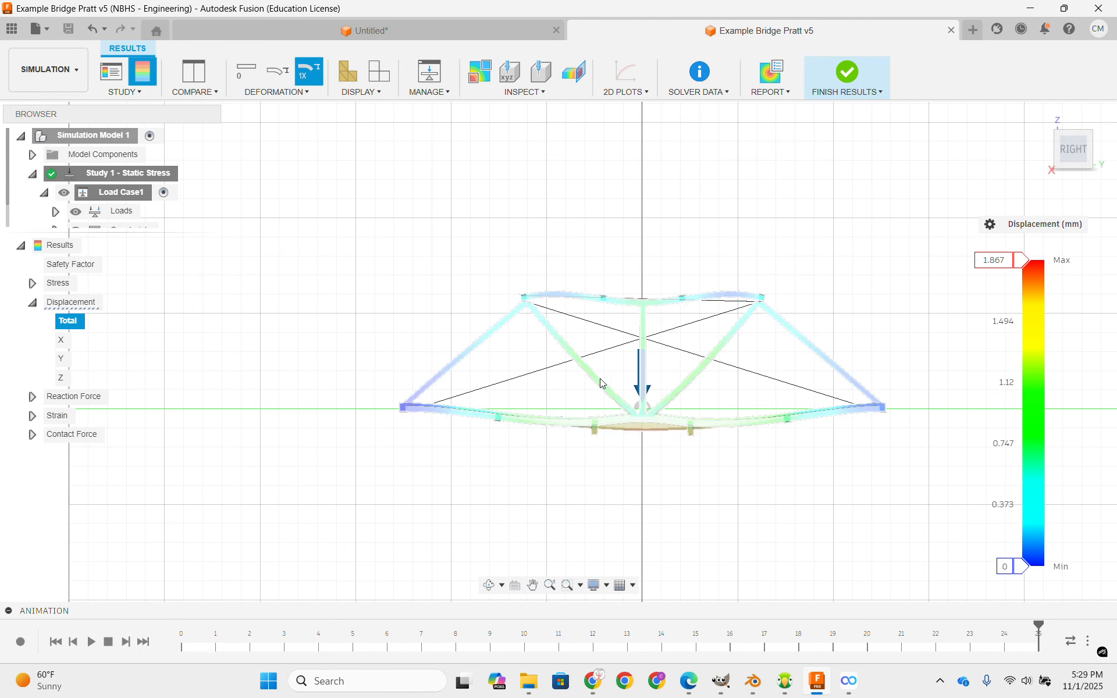
shift+middle_drag(905, 352, 841, 317)
scroll(617, 439, up, 5)
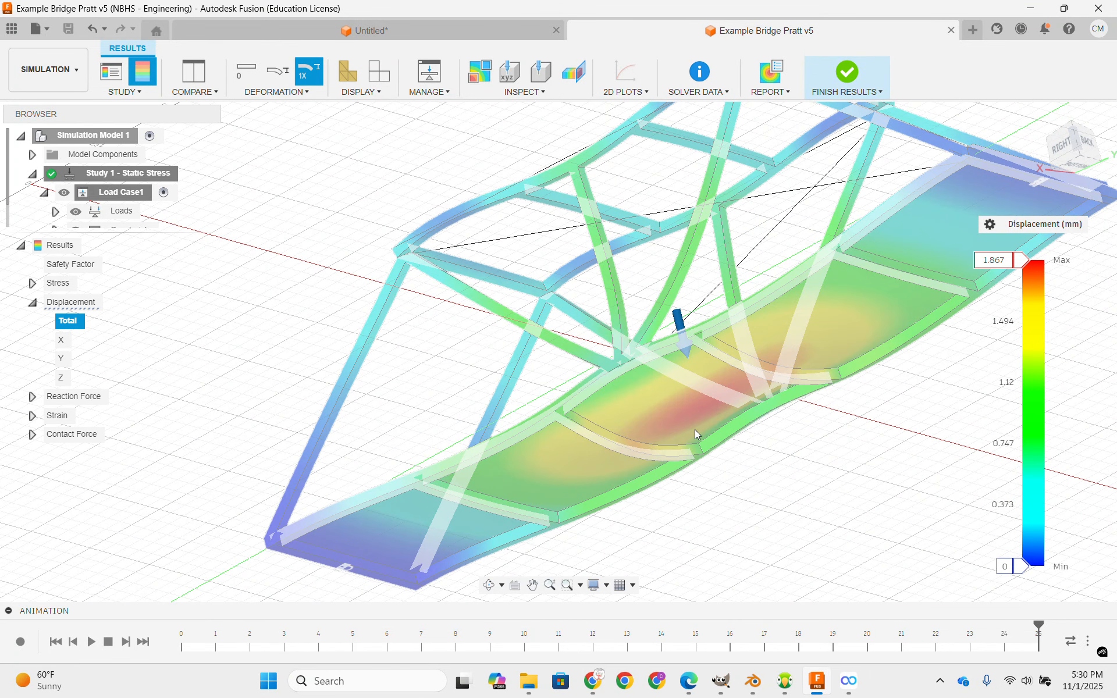
scroll(695, 433, down, 5)
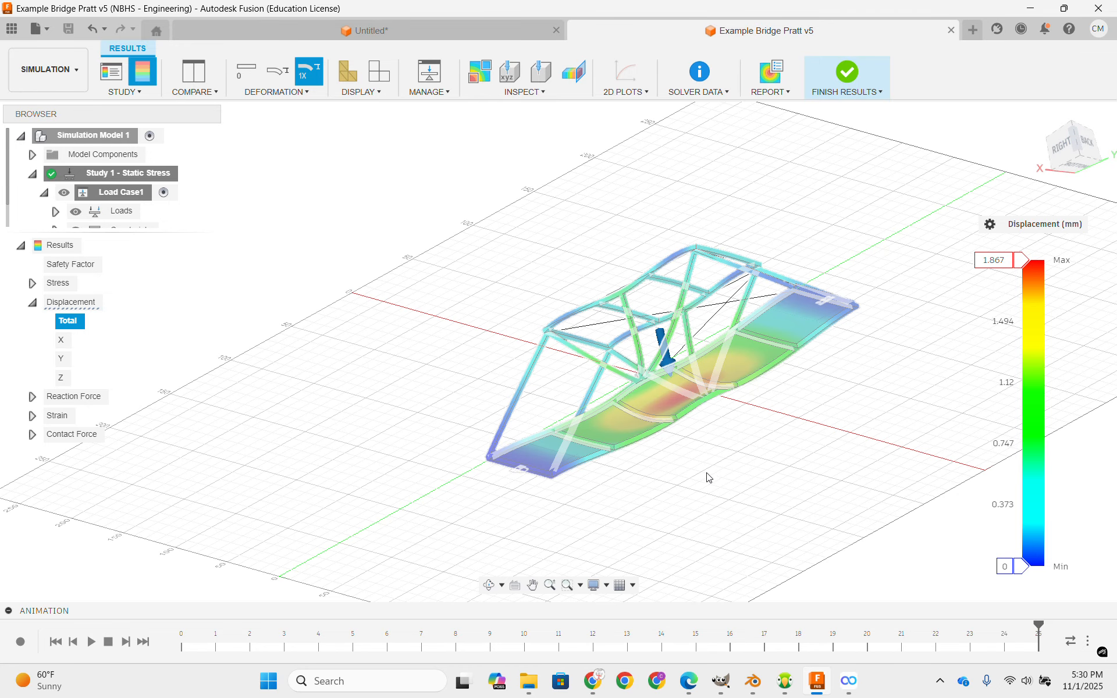
shift+middle_drag(943, 410, 967, 436)
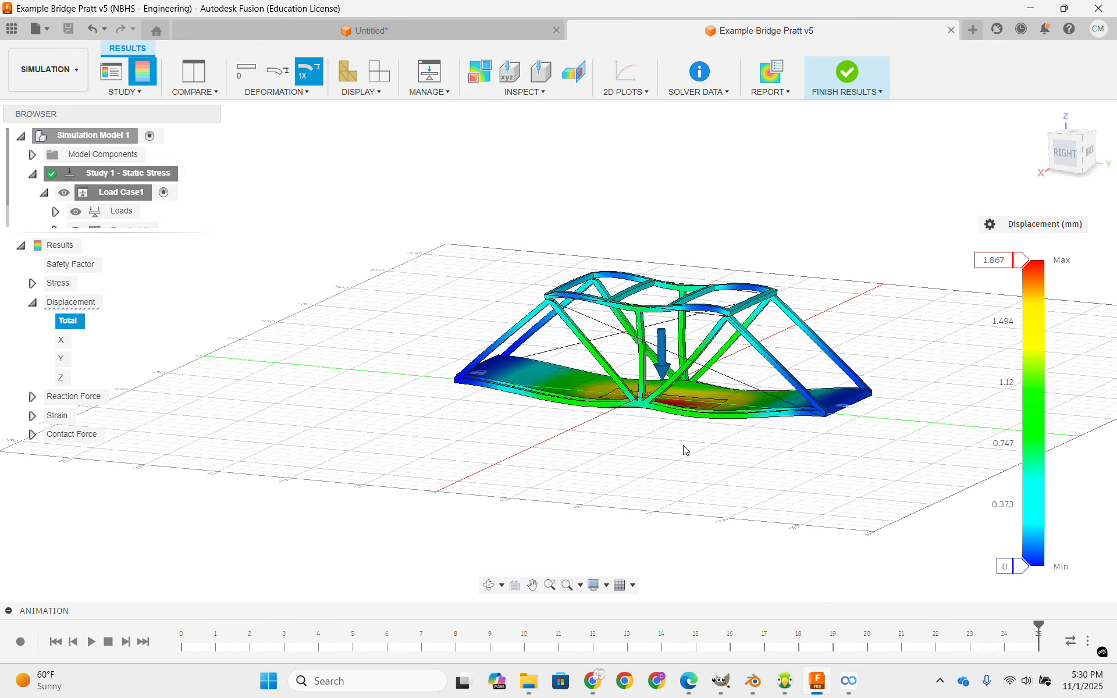
Examine the Total displacement on the bridge from the right side, from above at an angle and on the deck's underside.
shift+middle_drag(674, 506, 770, 437)
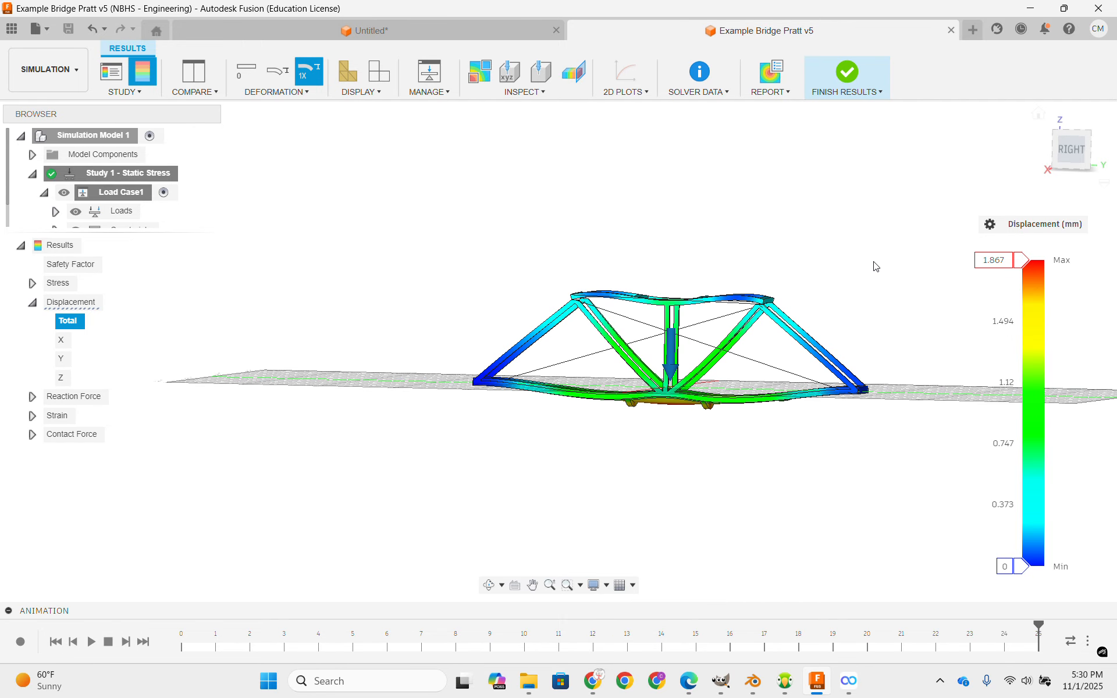
scroll(817, 282, up, 4)
shift+middle_drag(722, 259, 719, 295)
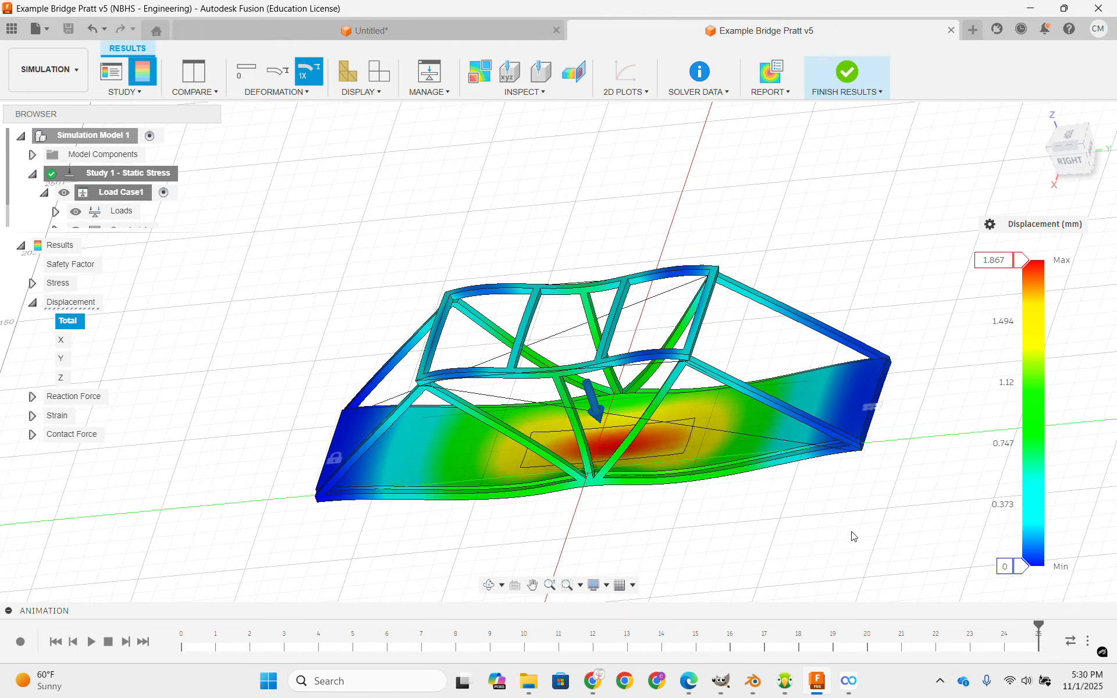
click(1078, 161)
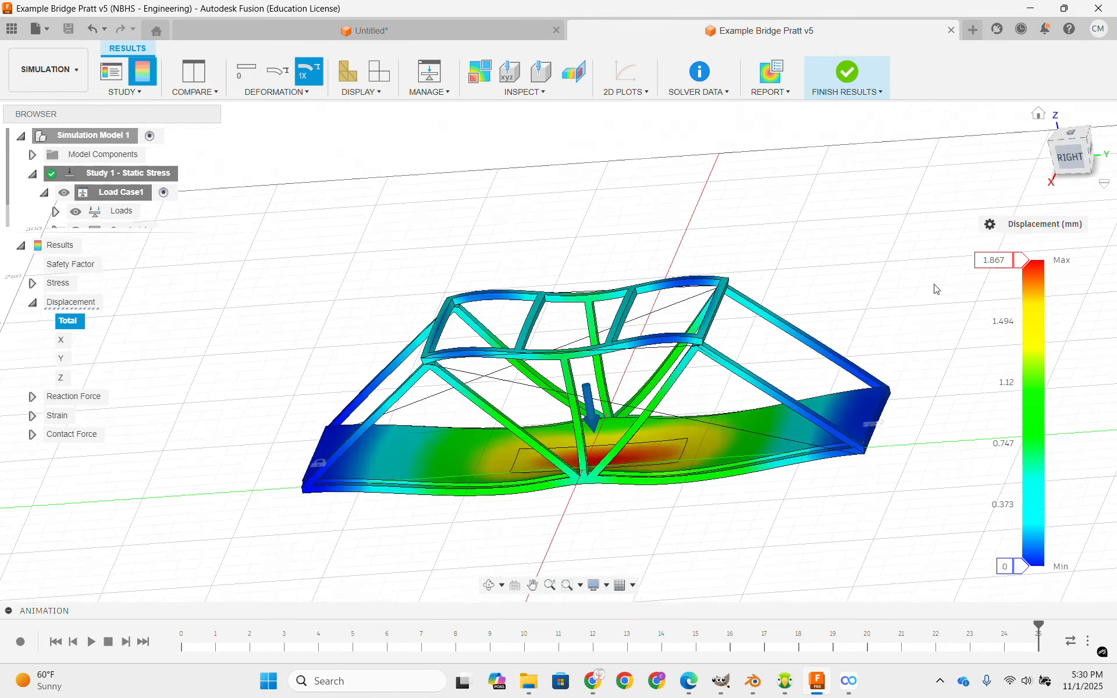
shift+middle_drag(712, 378, 710, 308)
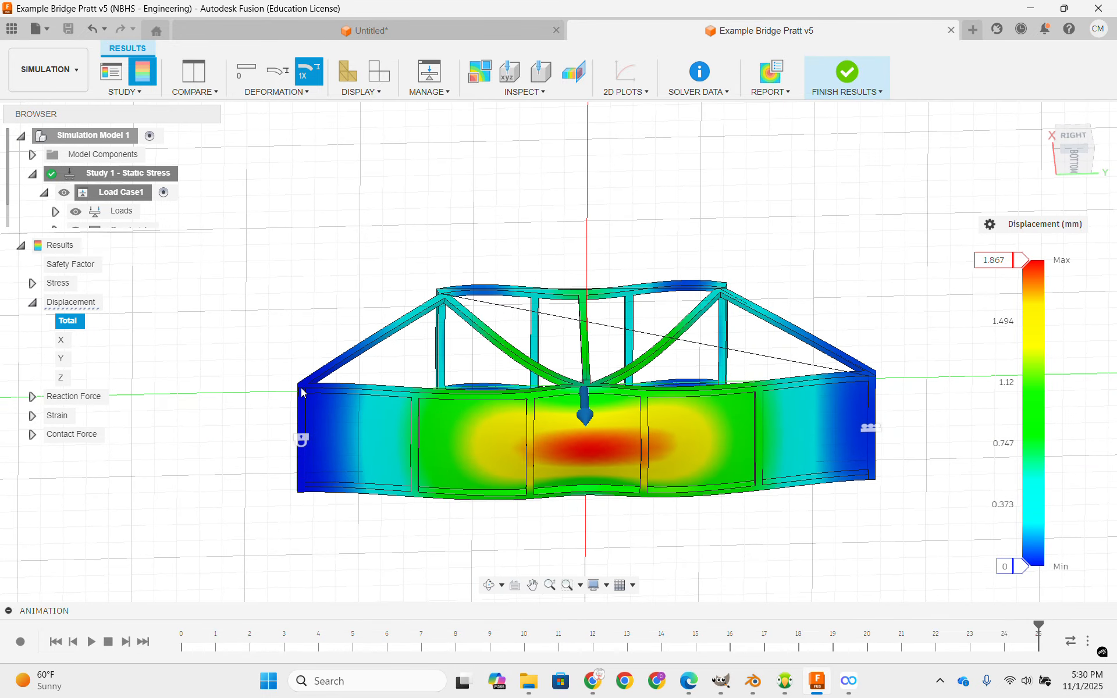
click(1080, 139)
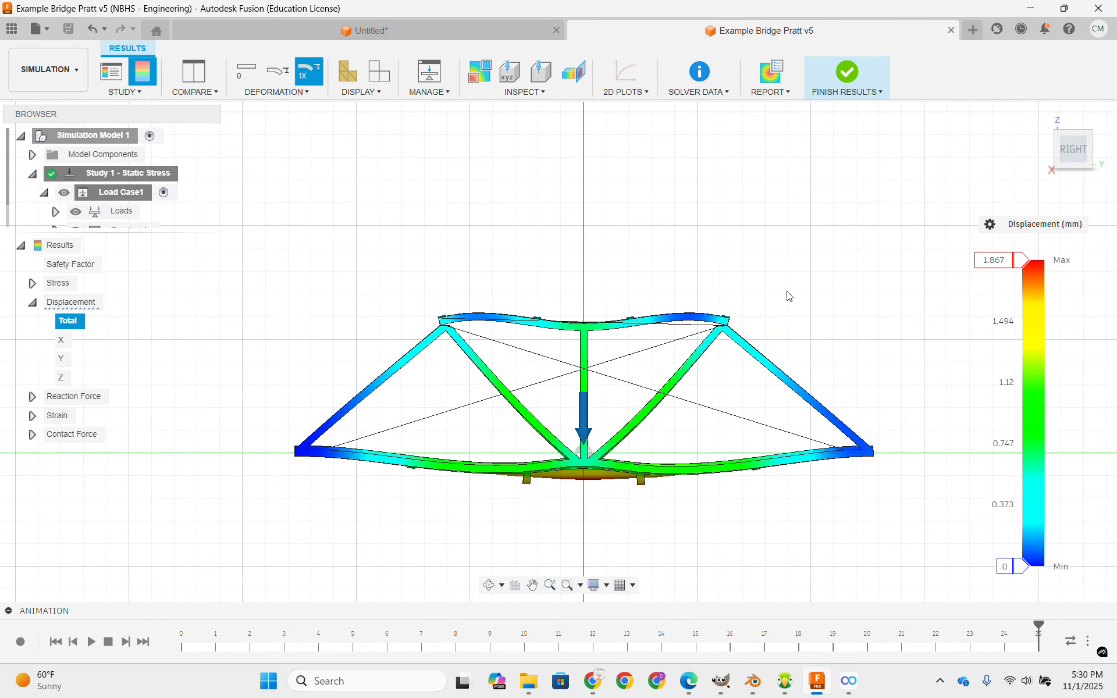
scroll(782, 274, down, 2)
shift+middle_drag(804, 248, 775, 294)
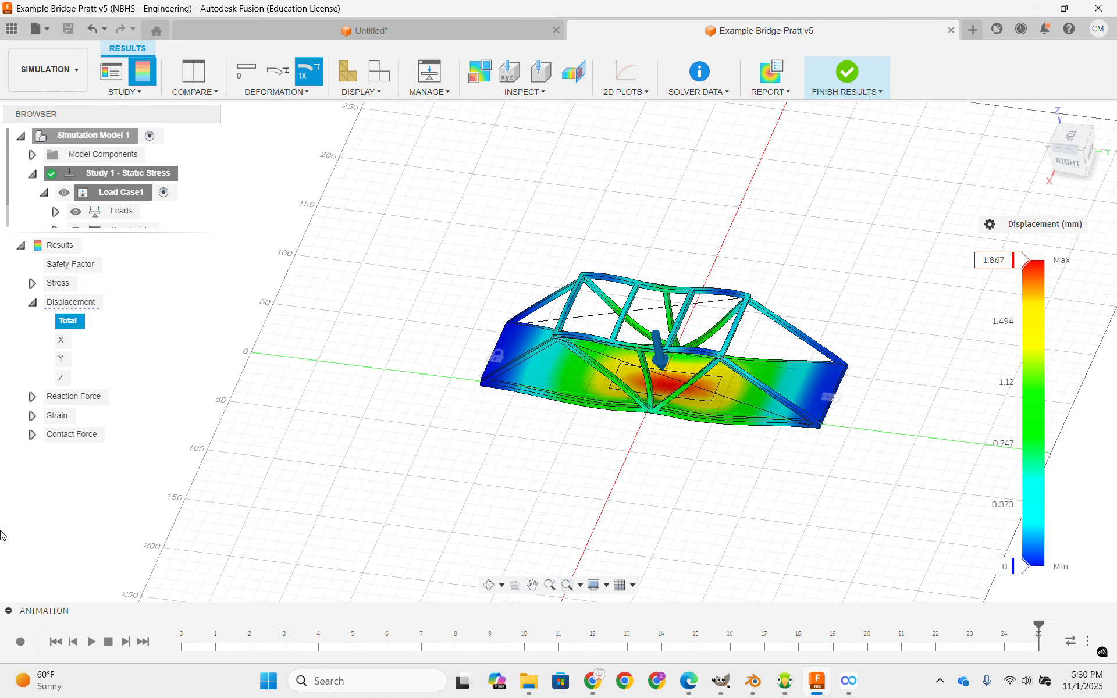
Display the Total reaction force result and examine it on the bridge from above and on the deck's underside.
click(33, 396)
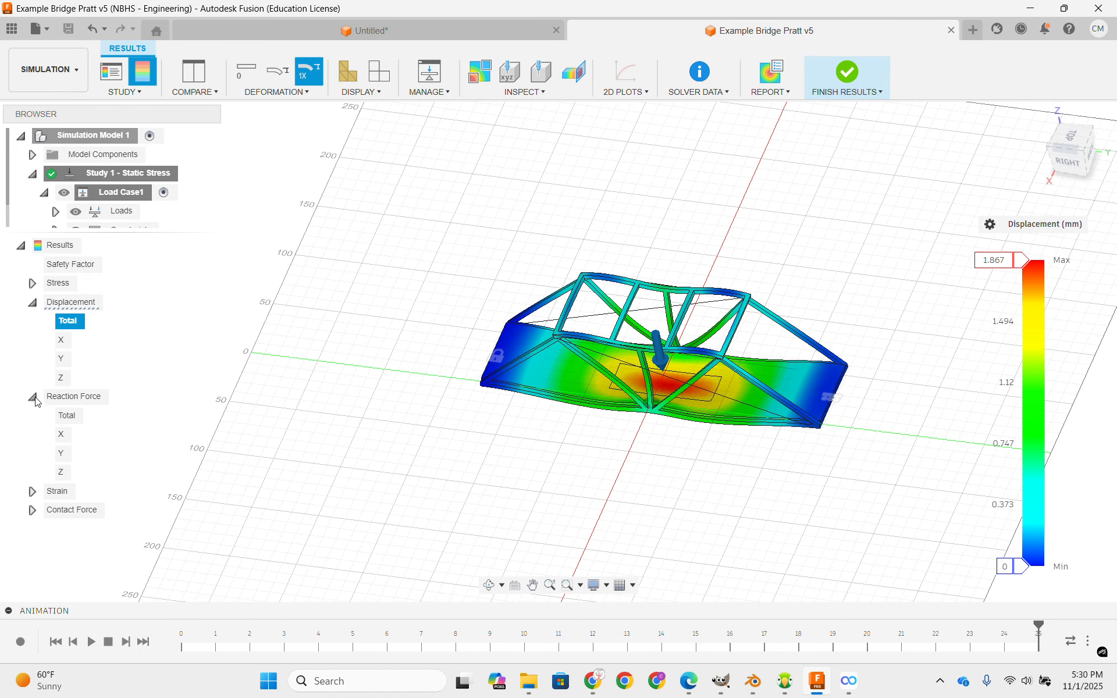
click(68, 415)
shift+middle_drag(538, 477, 622, 491)
scroll(630, 393, up, 3)
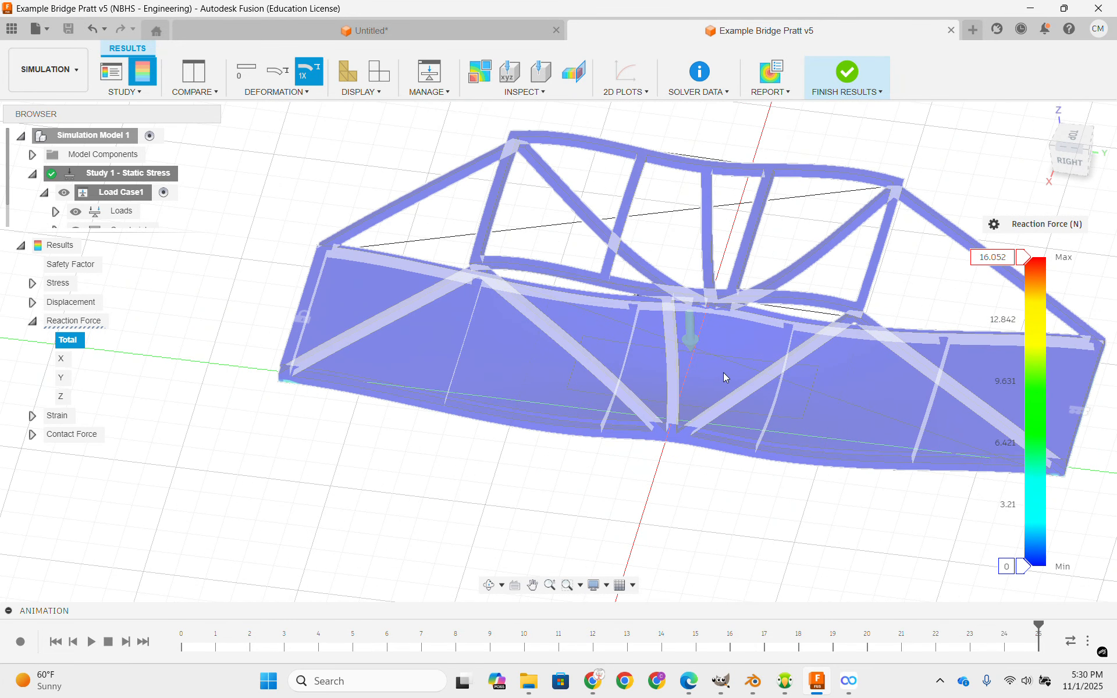
scroll(607, 469, down, 2)
shift+middle_drag(595, 506, 634, 428)
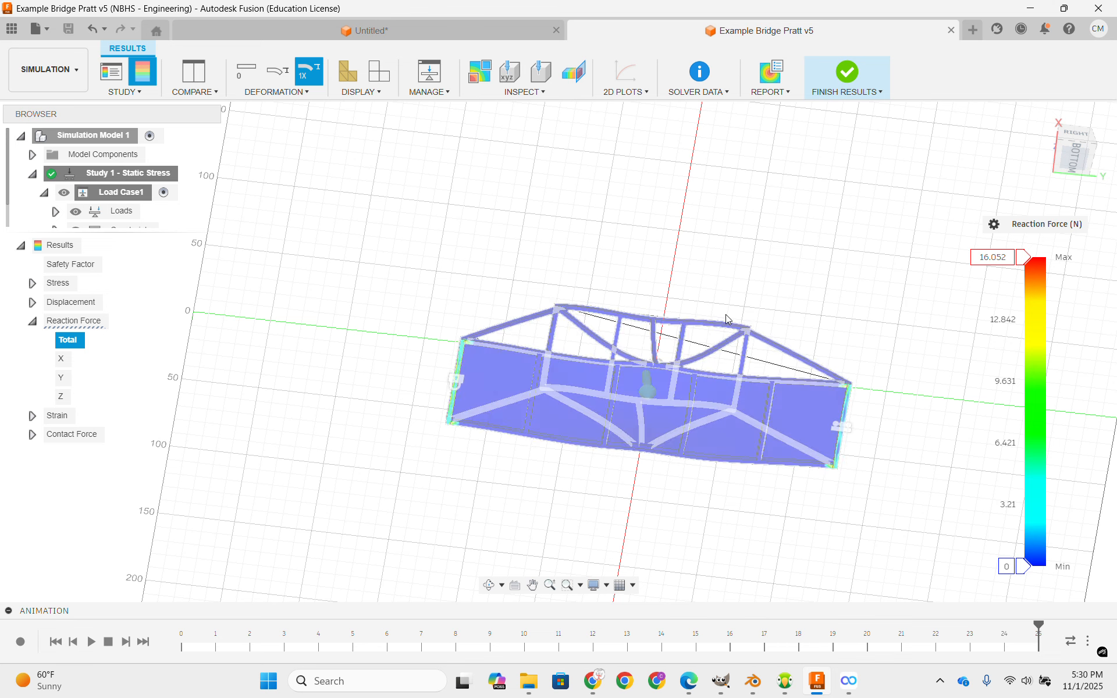
Examine the reaction force along the supported edges at both ends of the deck's underside.
scroll(493, 379, up, 5)
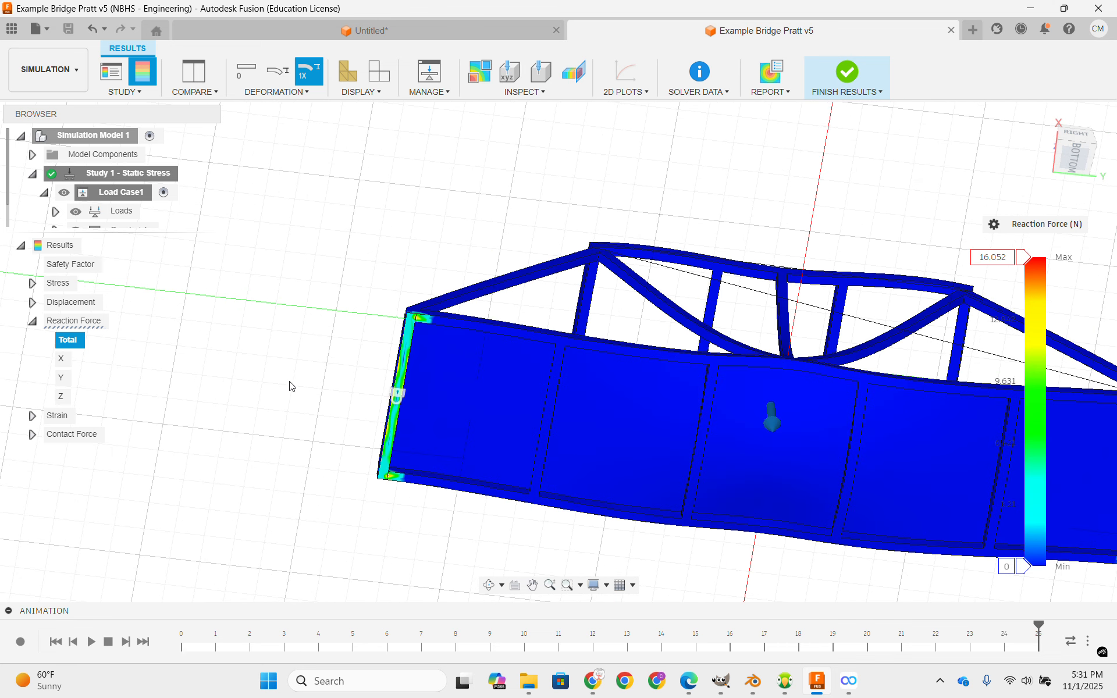
scroll(387, 372, up, 2)
scroll(407, 349, down, 8)
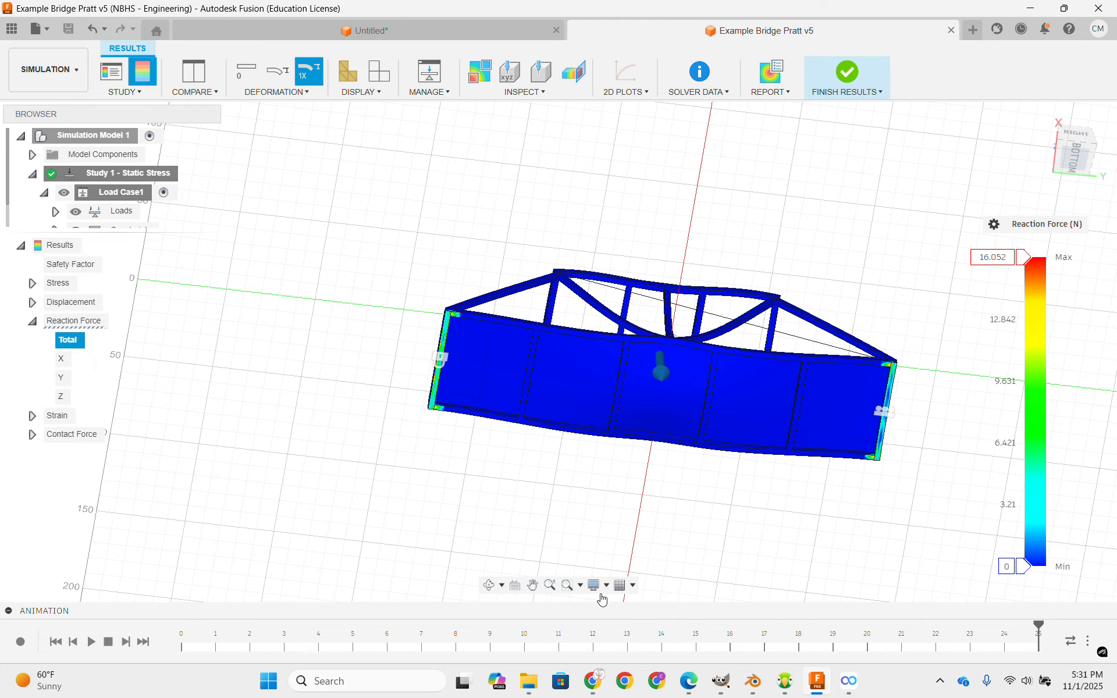
scroll(458, 366, up, 3)
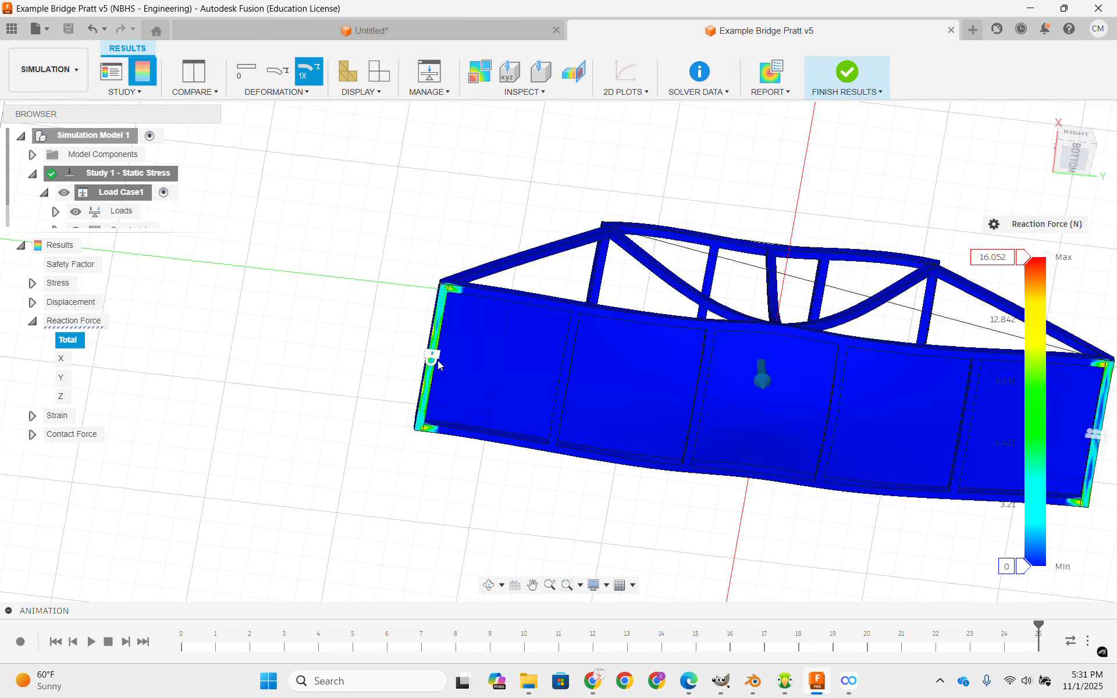
middle_drag(580, 159, 319, 160)
scroll(794, 386, up, 4)
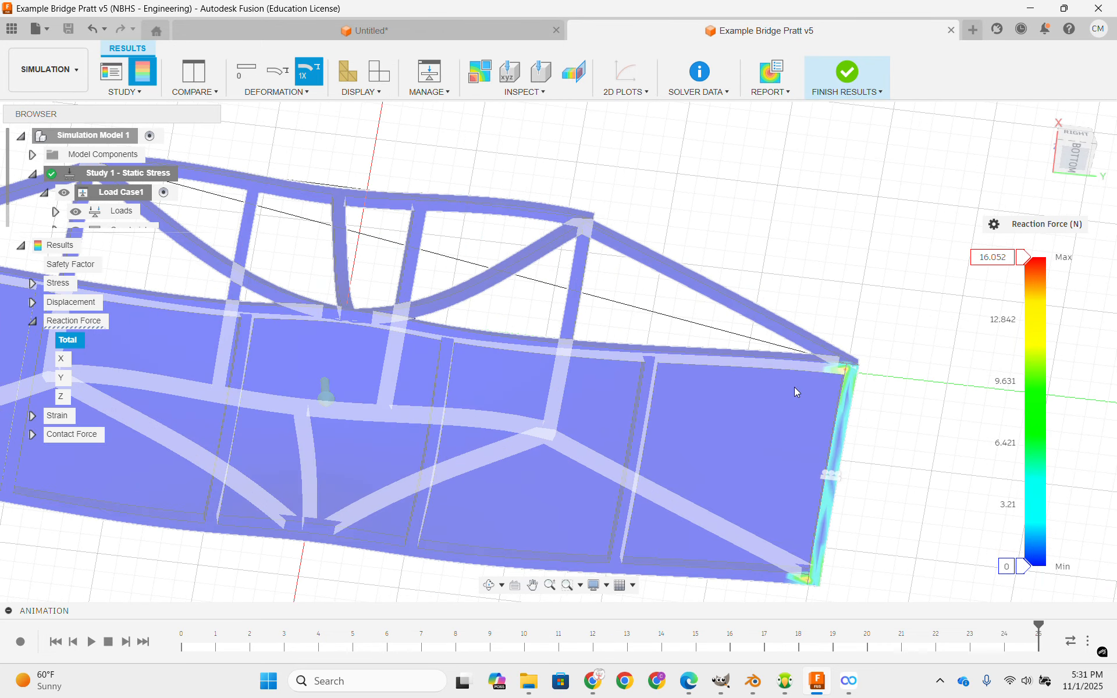
scroll(928, 394, down, 4)
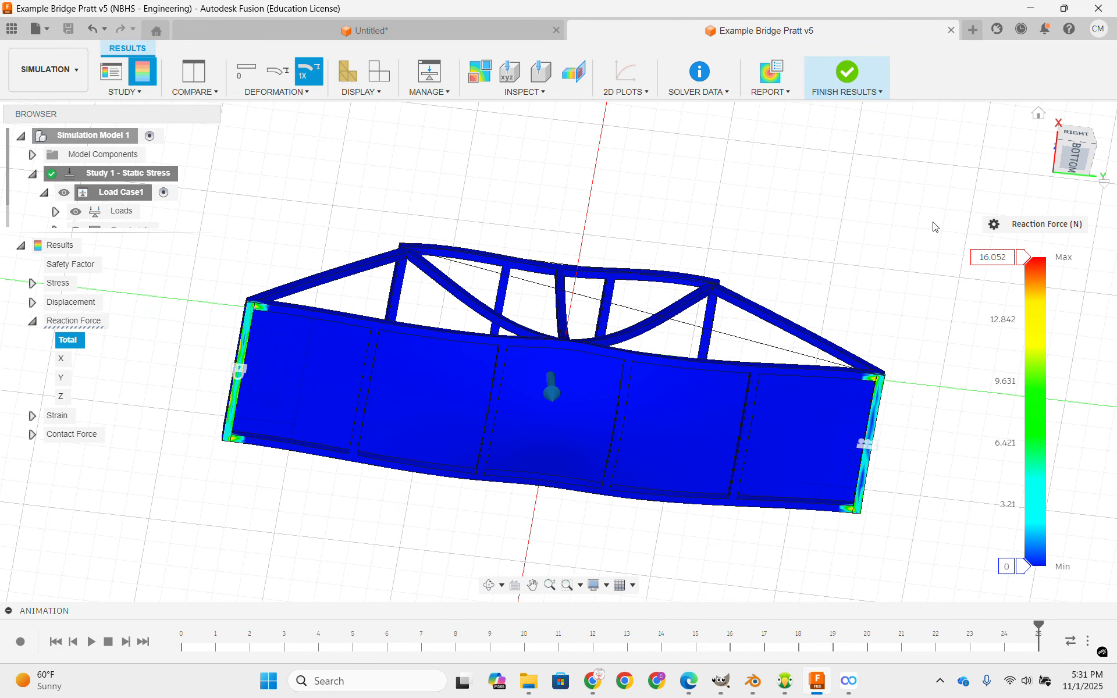
Examine the reaction force up close at the corners of the deck's end on the positive Y side.
shift+middle_drag(773, 256, 747, 273)
scroll(829, 233, up, 6)
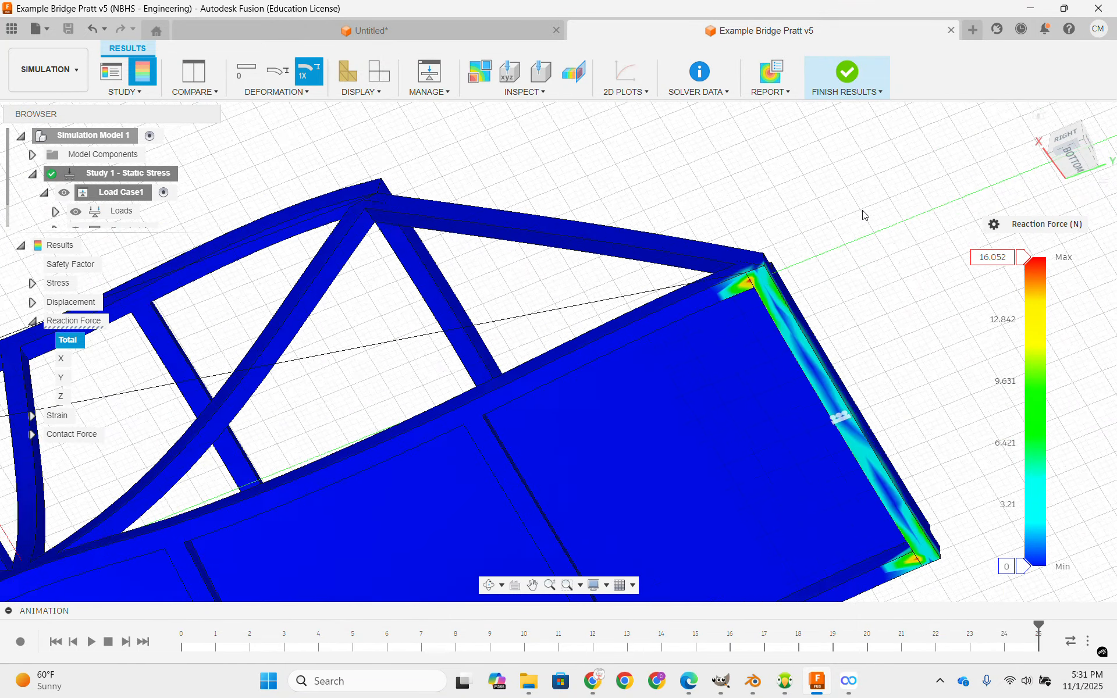
shift+middle_drag(805, 237, 289, 322)
scroll(860, 326, up, 5)
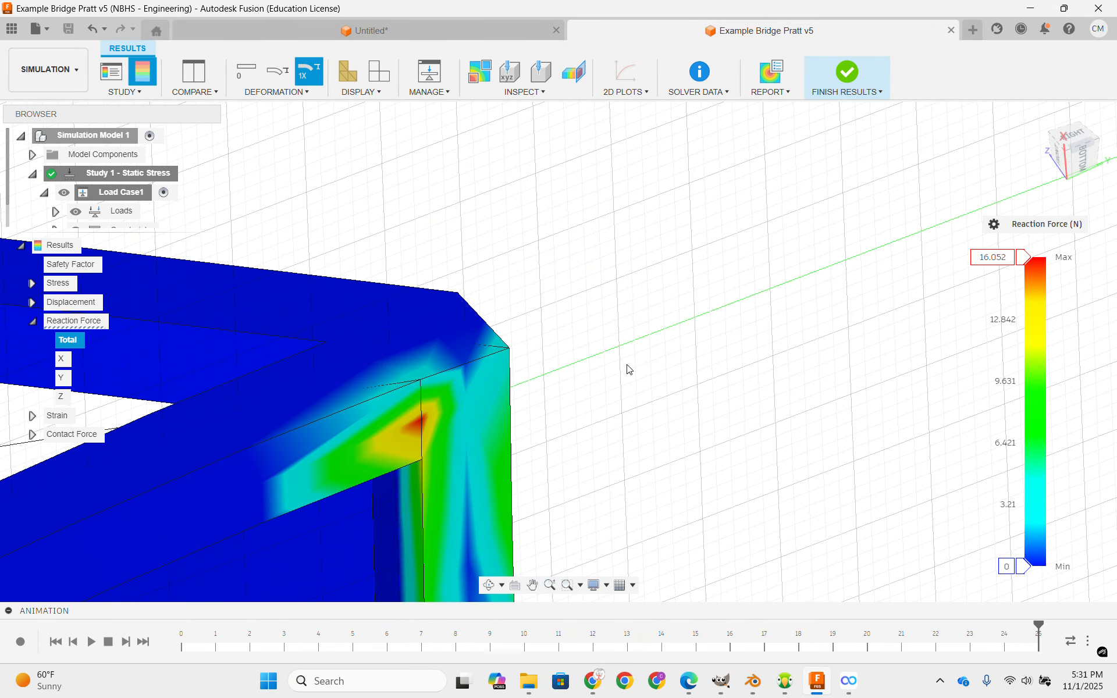
shift+middle_drag(651, 327, 671, 341)
scroll(400, 439, up, 3)
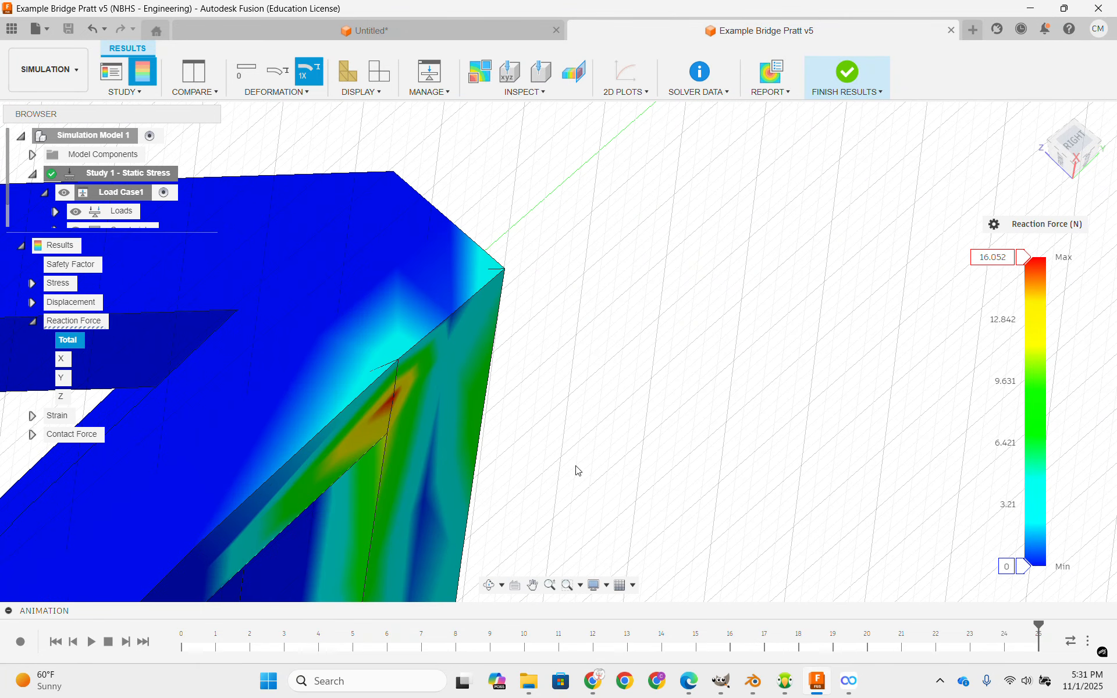
scroll(771, 312, down, 3)
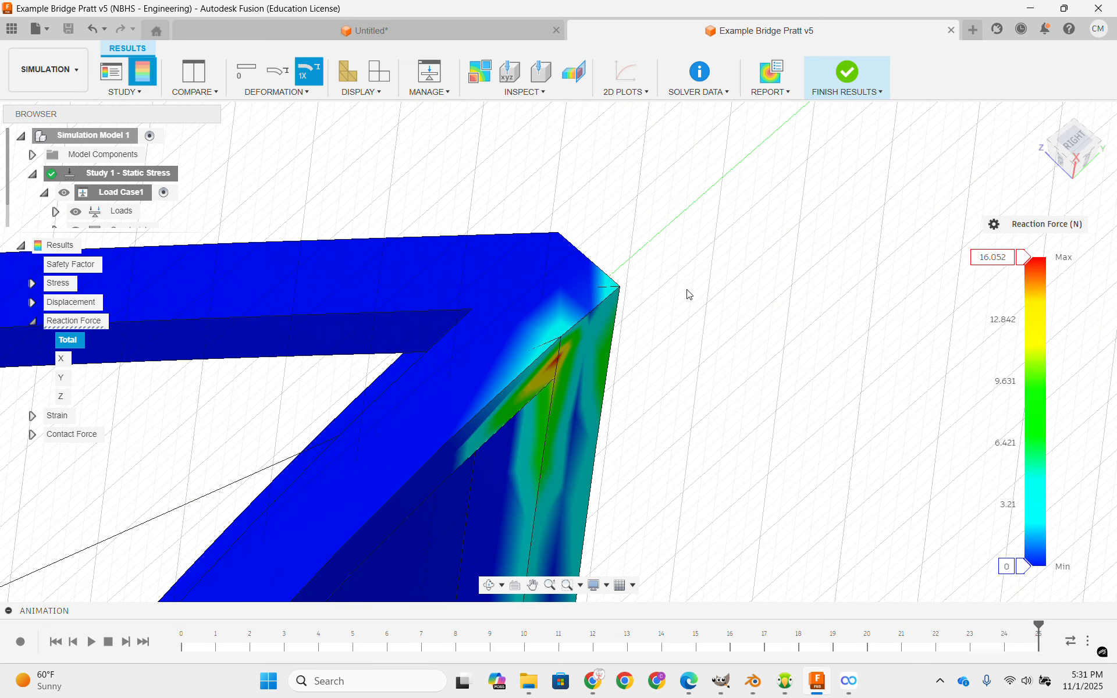
shift+middle_drag(688, 294, 679, 193)
scroll(574, 294, down, 2)
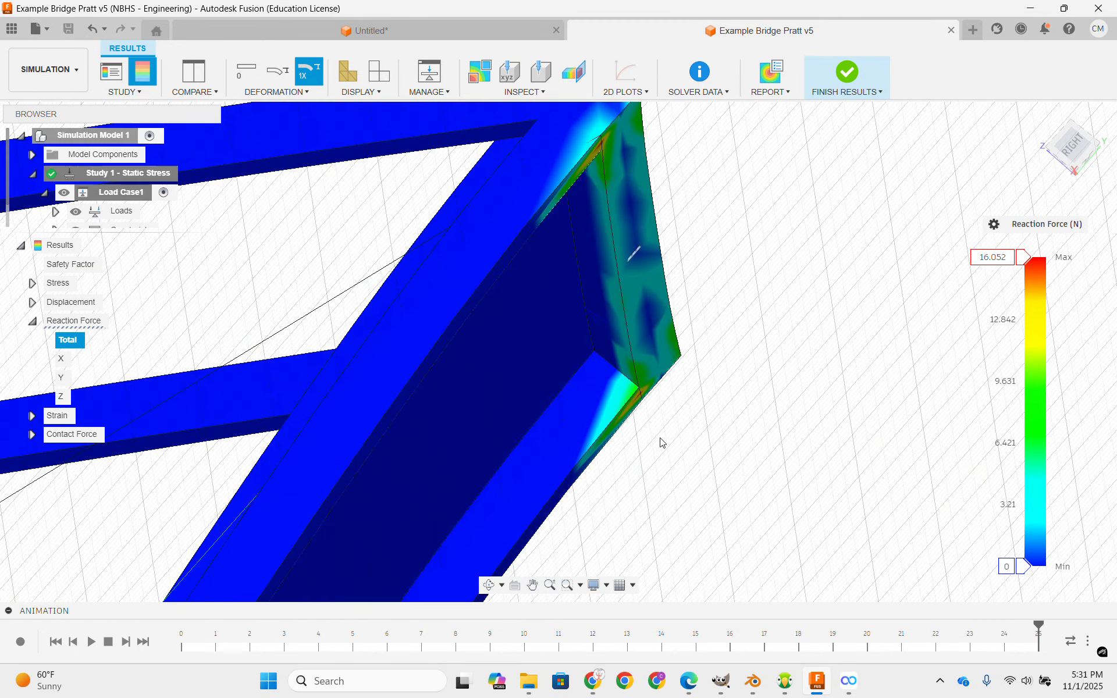
Examine the reaction force along the support edge at the deck's opposite end and over the whole bridge at an angle.
scroll(772, 369, down, 6)
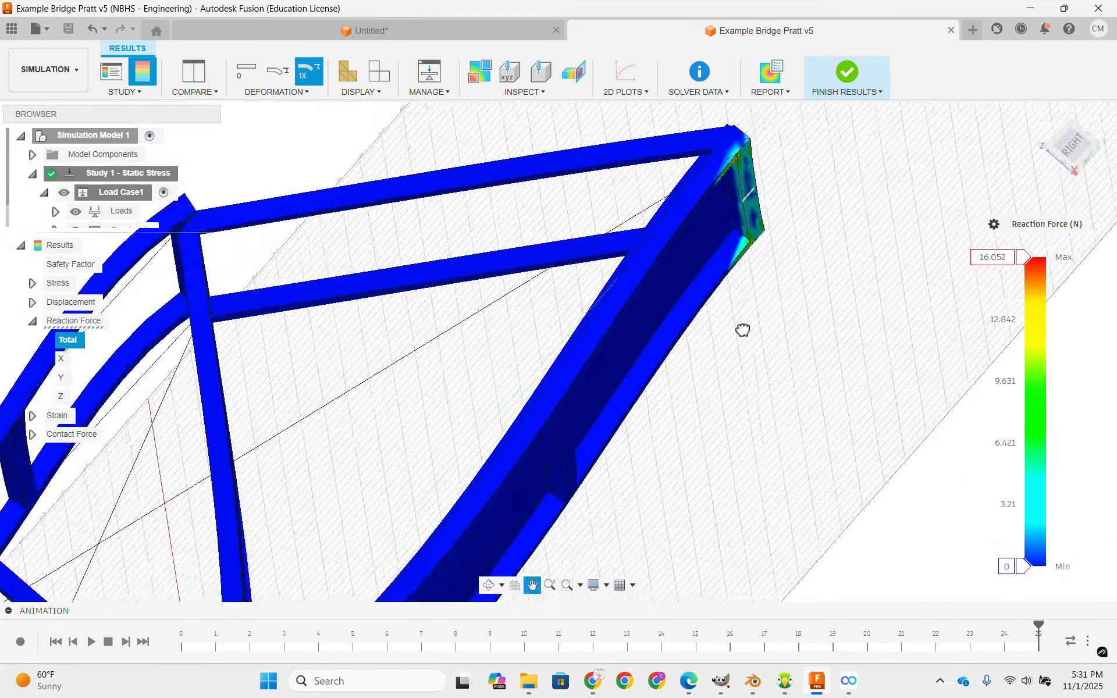
scroll(780, 378, up, 10)
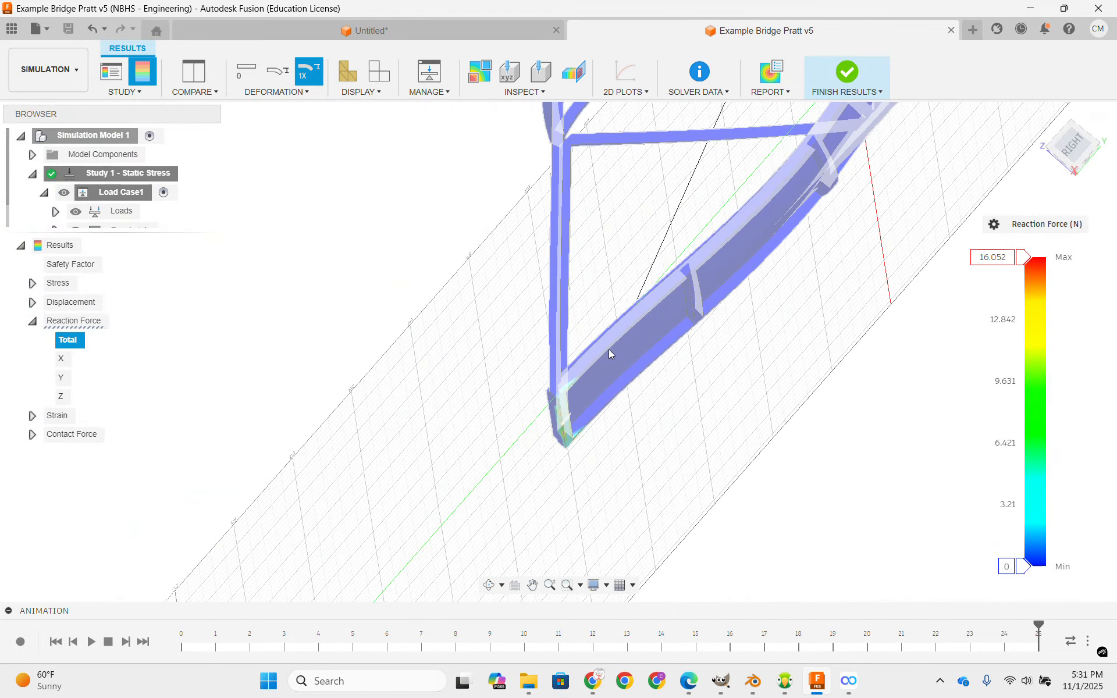
scroll(668, 454, up, 3)
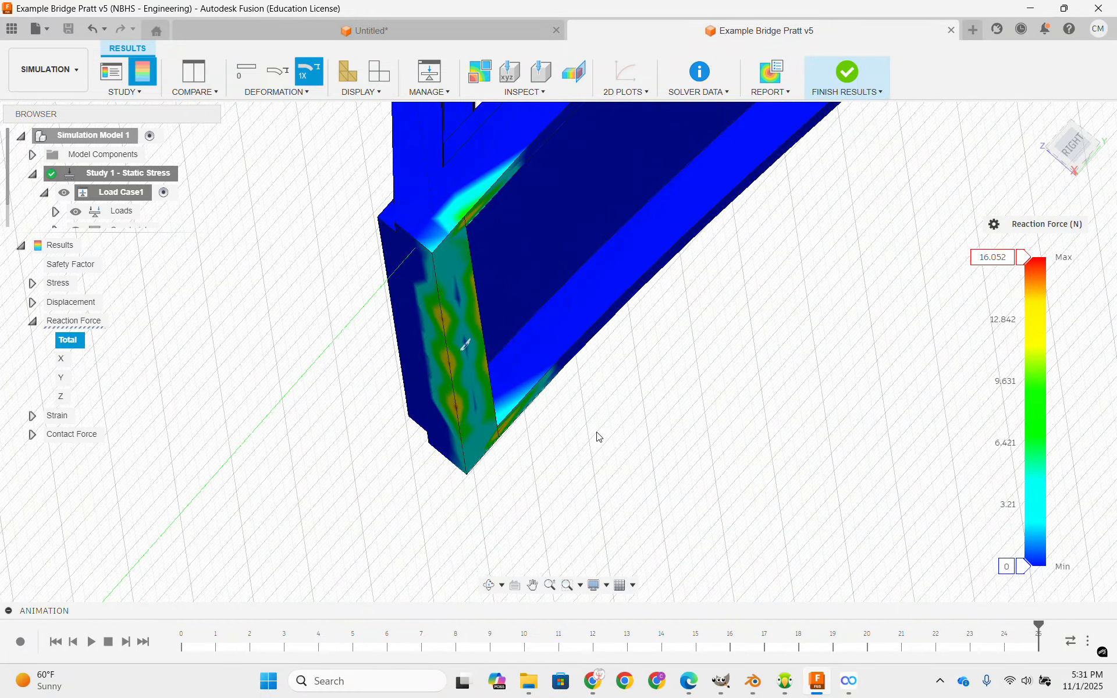
shift+middle_drag(599, 437, 581, 427)
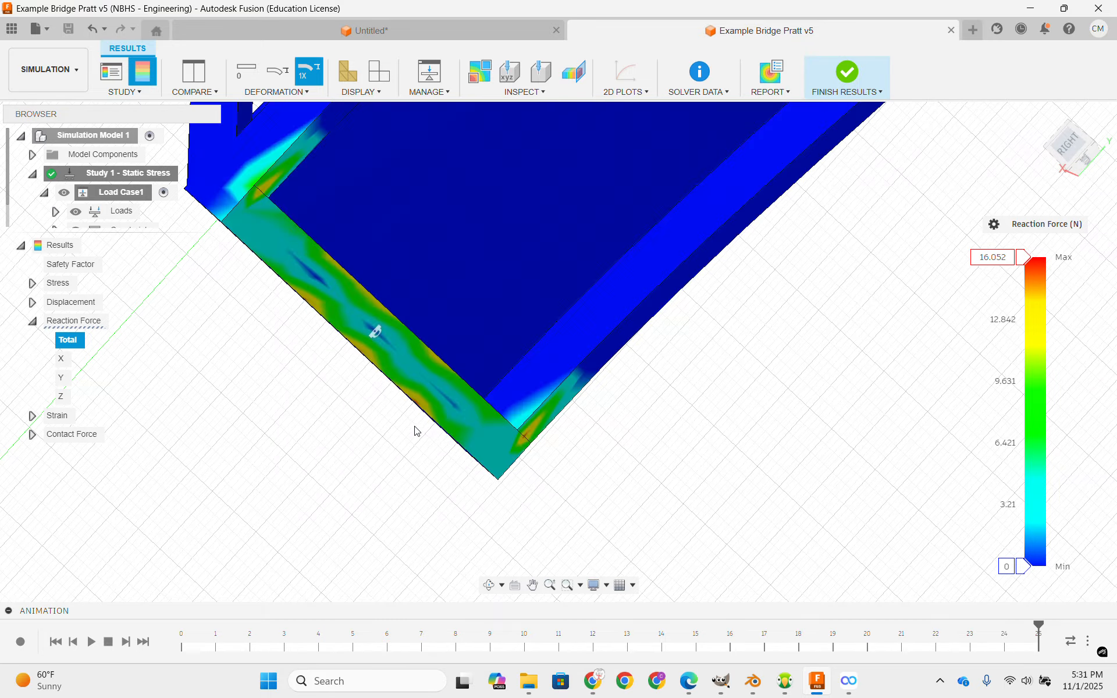
shift+middle_drag(421, 401, 325, 327)
scroll(535, 382, down, 3)
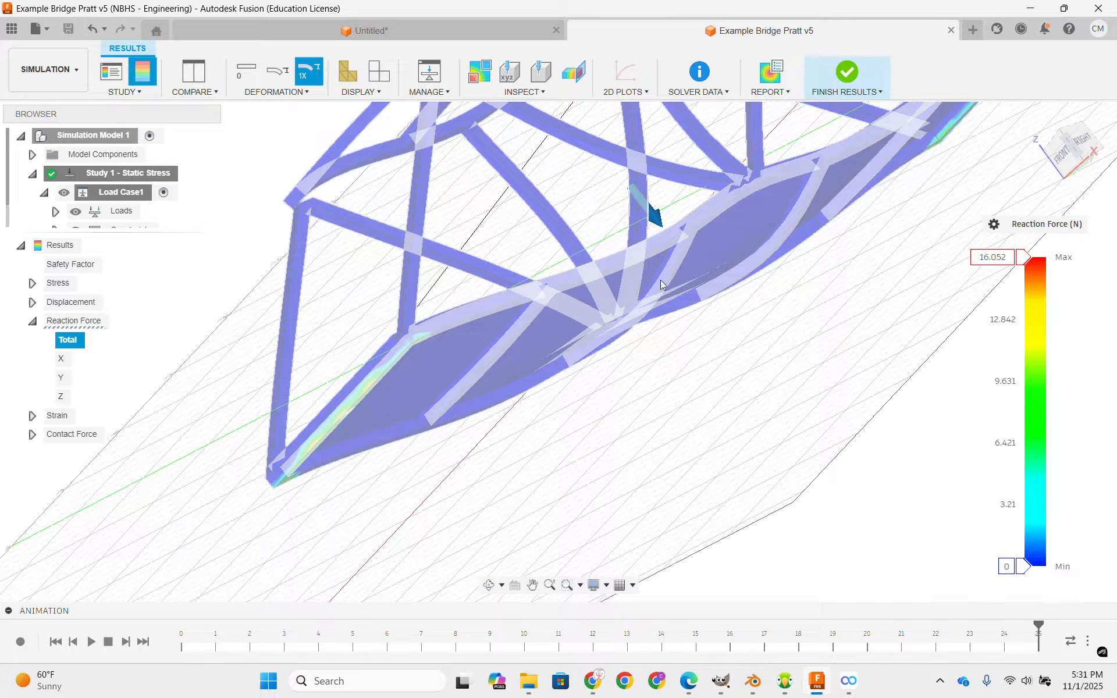
middle_drag(657, 290, 343, 445)
scroll(786, 257, down, 3)
shift+middle_drag(833, 205, 765, 306)
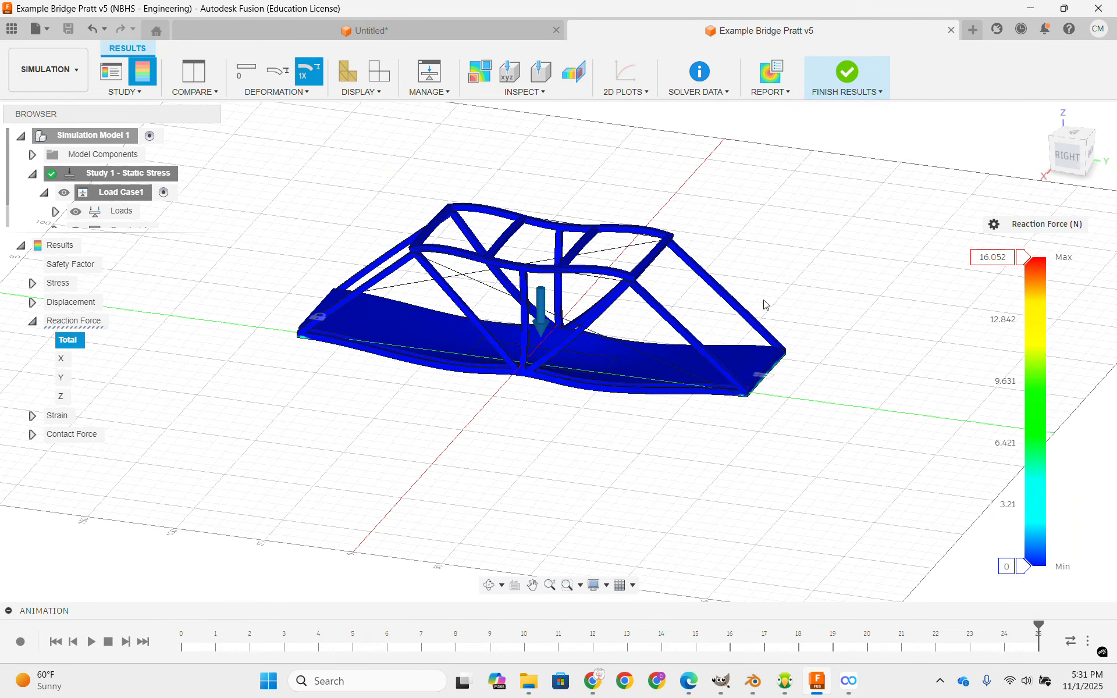
Show the bridge from the right side and switch from the Simulation to the Design workspace.
click(1067, 156)
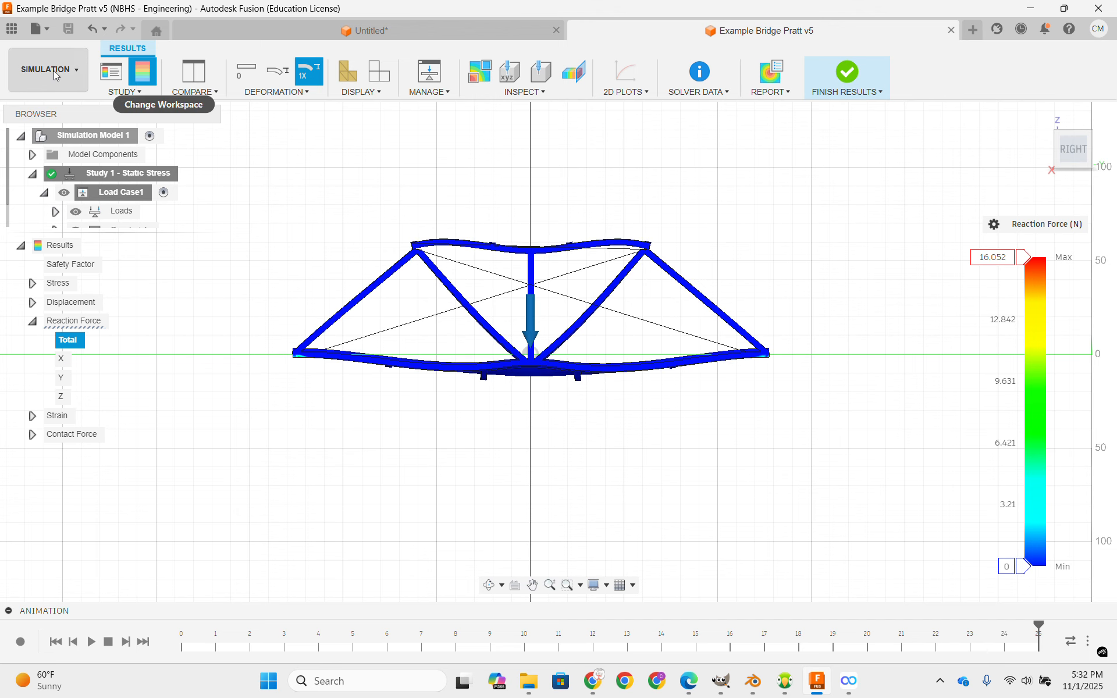
click(75, 80)
click(41, 105)
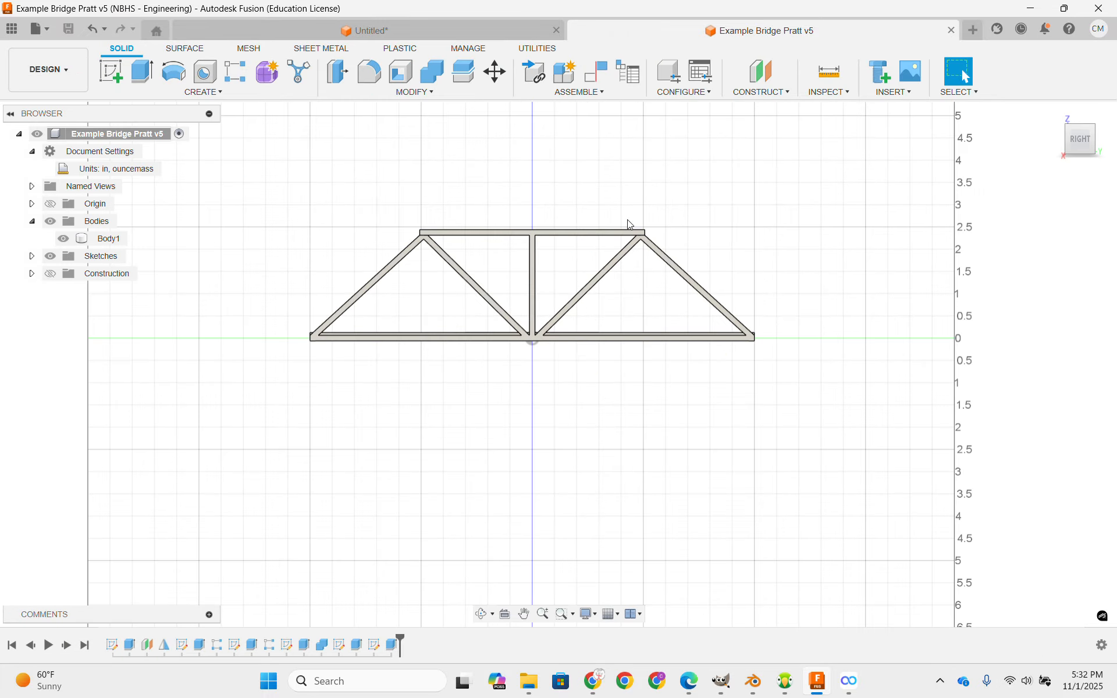
scroll(476, 376, up, 3)
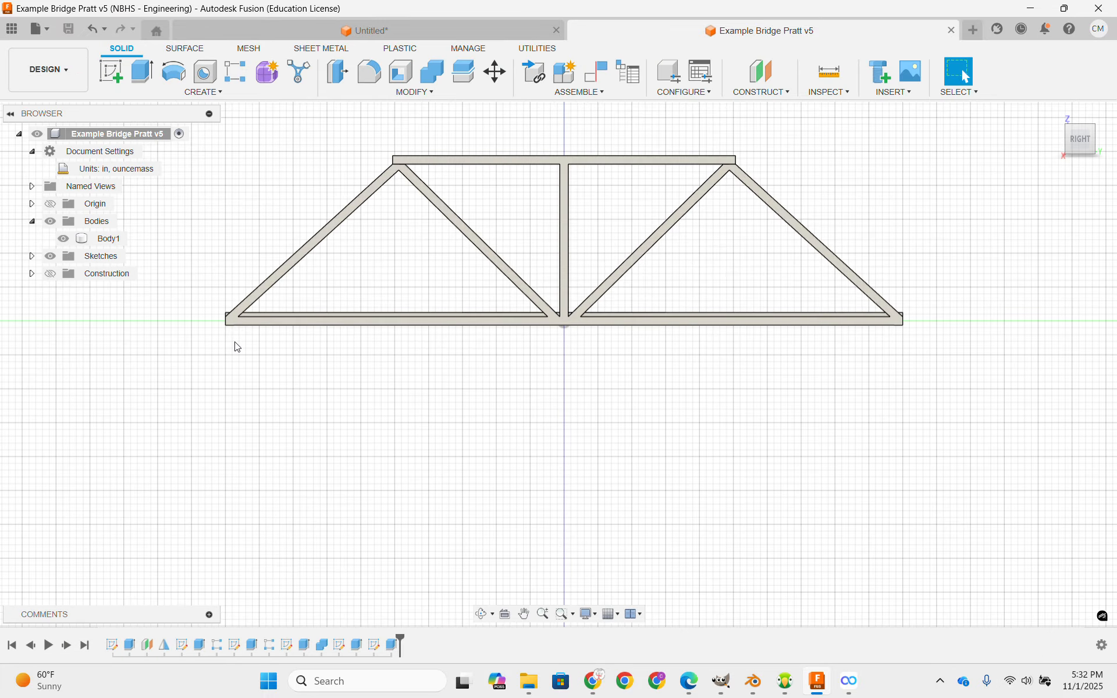
scroll(288, 364, down, 2)
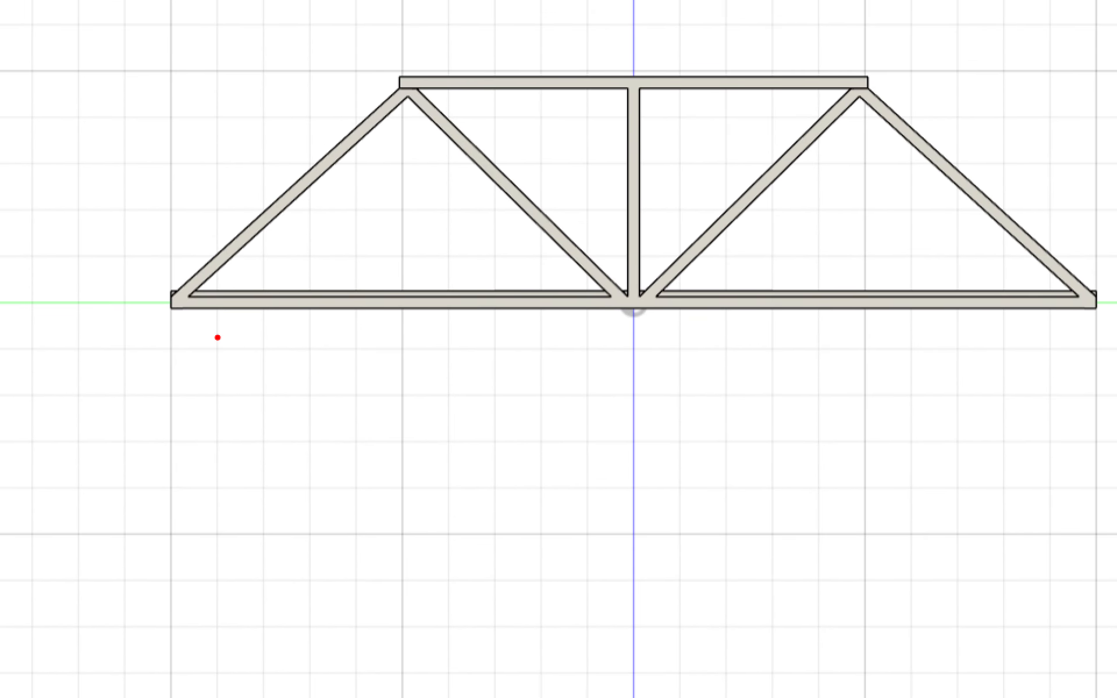
Draw a freehand red outline of an under-deck truss along the full span, with two crossed braces under the right half.
mouse_move(168, 322)
mouse_down()
mouse_move(180, 376)
mouse_move(352, 406)
mouse_move(561, 415)
mouse_move(652, 398)
mouse_move(1083, 409)
mouse_move(1091, 334)
mouse_move(995, 352)
mouse_move(904, 389)
mouse_up()
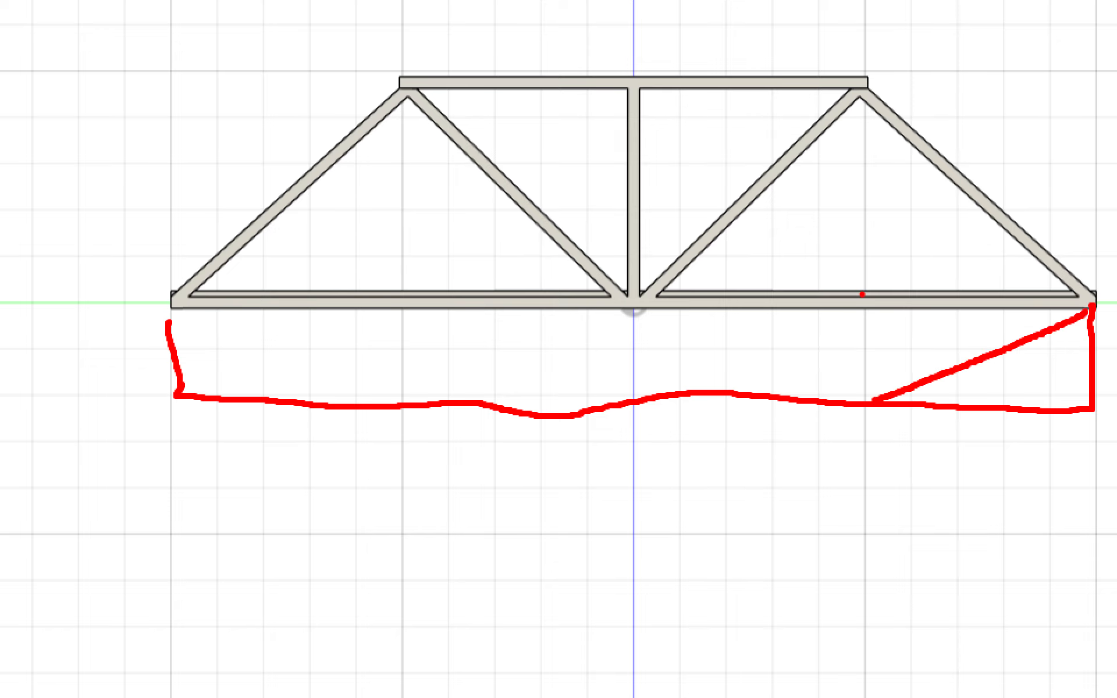
drag(866, 319, 1097, 413)
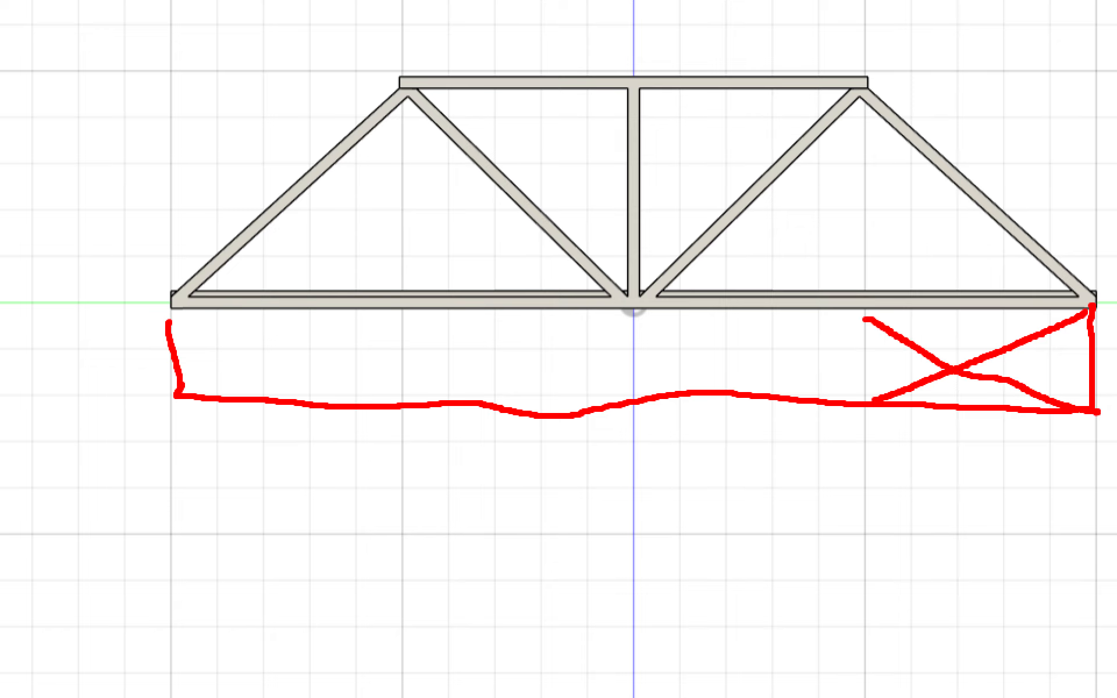
drag(853, 322, 640, 401)
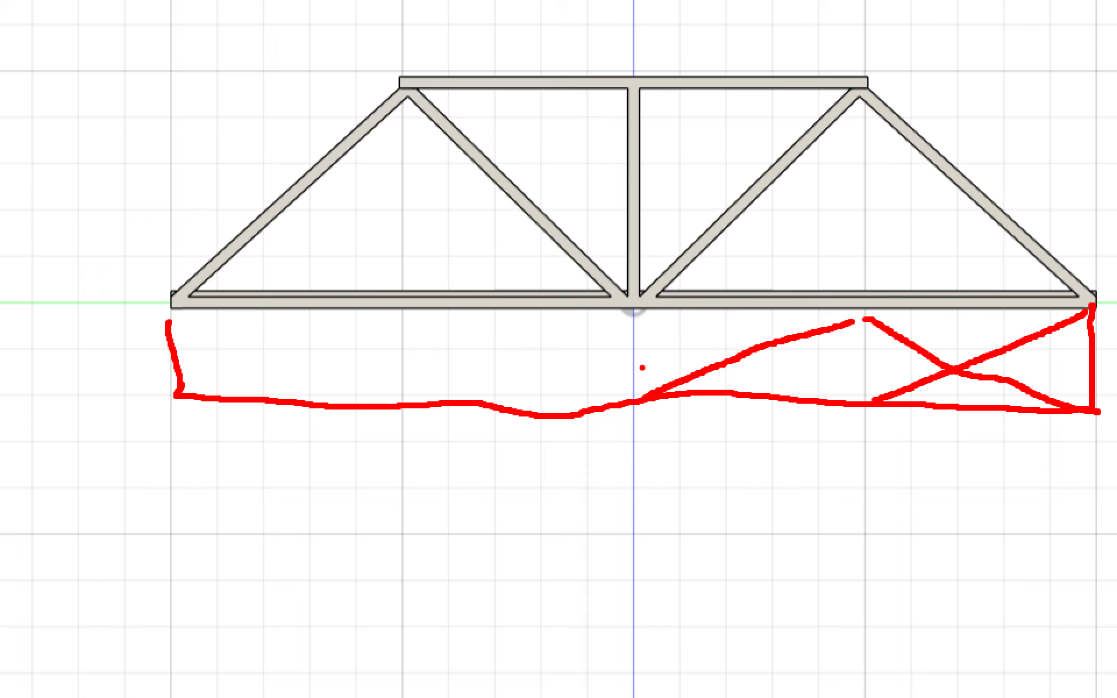
mouse_move(633, 315)
mouse_down()
mouse_move(721, 364)
mouse_move(884, 423)
mouse_up()
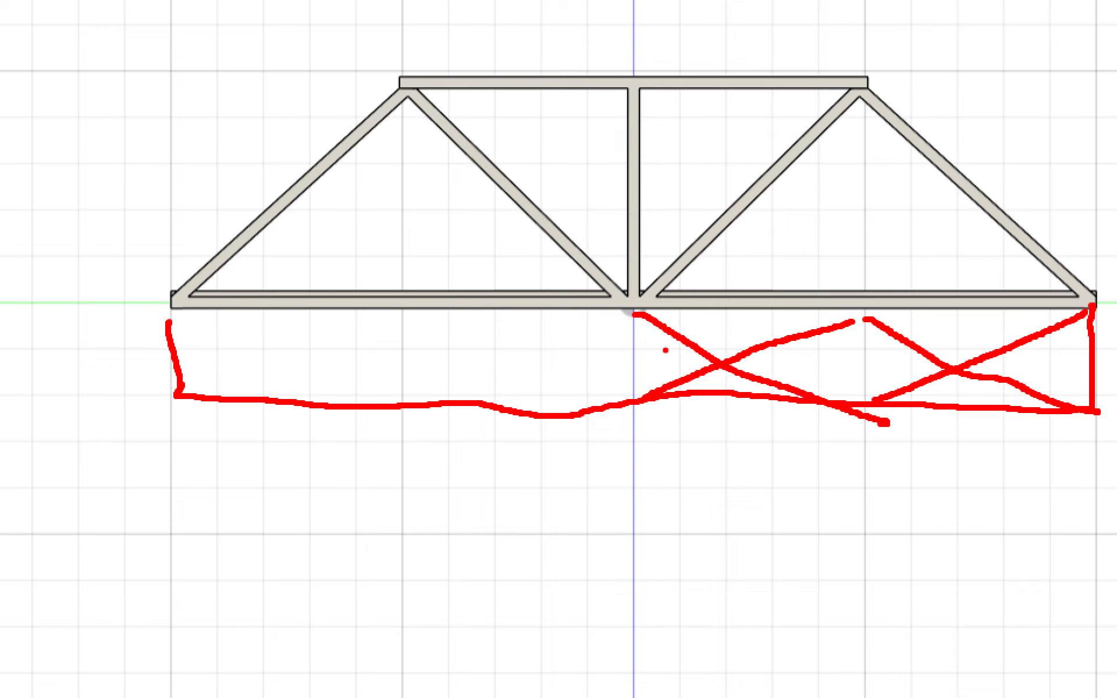
Add a freehand red centre vertical and two crossed braces under the left half of the deck.
drag(639, 318, 650, 371)
mouse_move(636, 312)
mouse_down()
mouse_move(586, 373)
mouse_move(519, 402)
mouse_up()
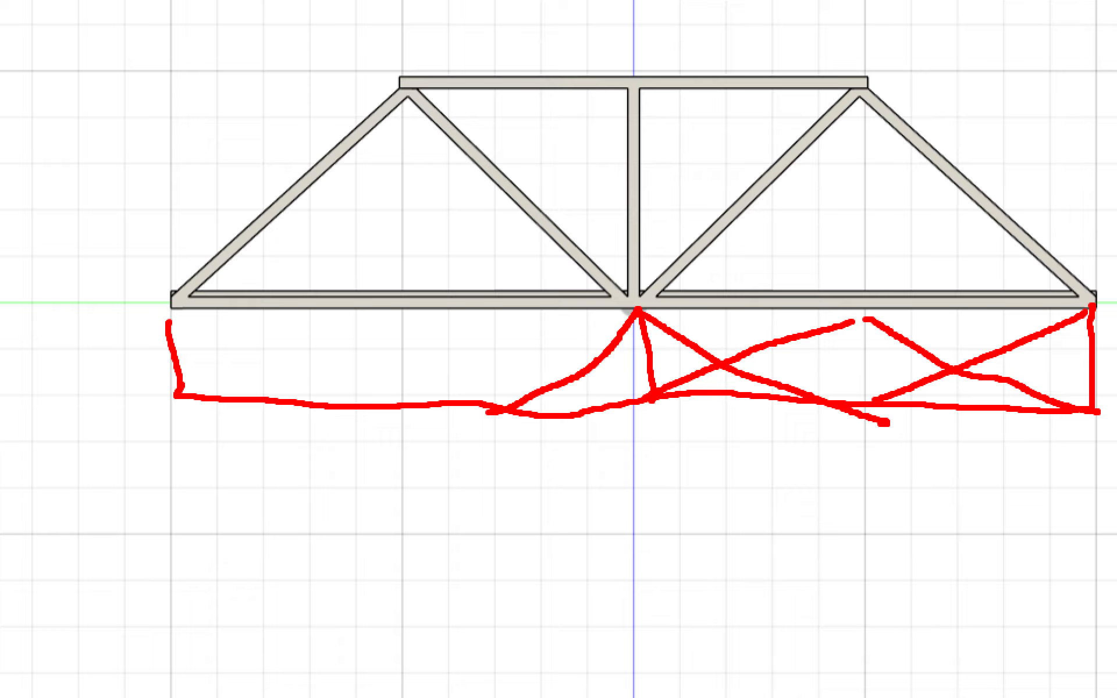
mouse_move(646, 398)
mouse_down()
mouse_move(486, 311)
mouse_move(427, 312)
mouse_move(264, 359)
mouse_up()
drag(213, 378, 156, 398)
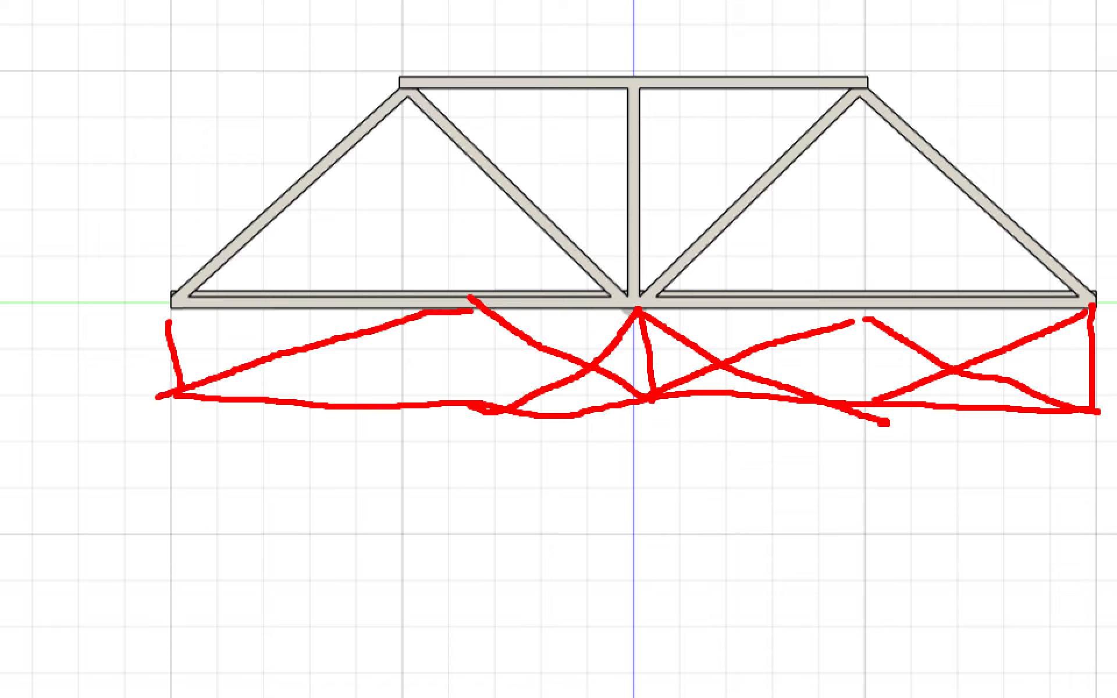
drag(178, 316, 479, 412)
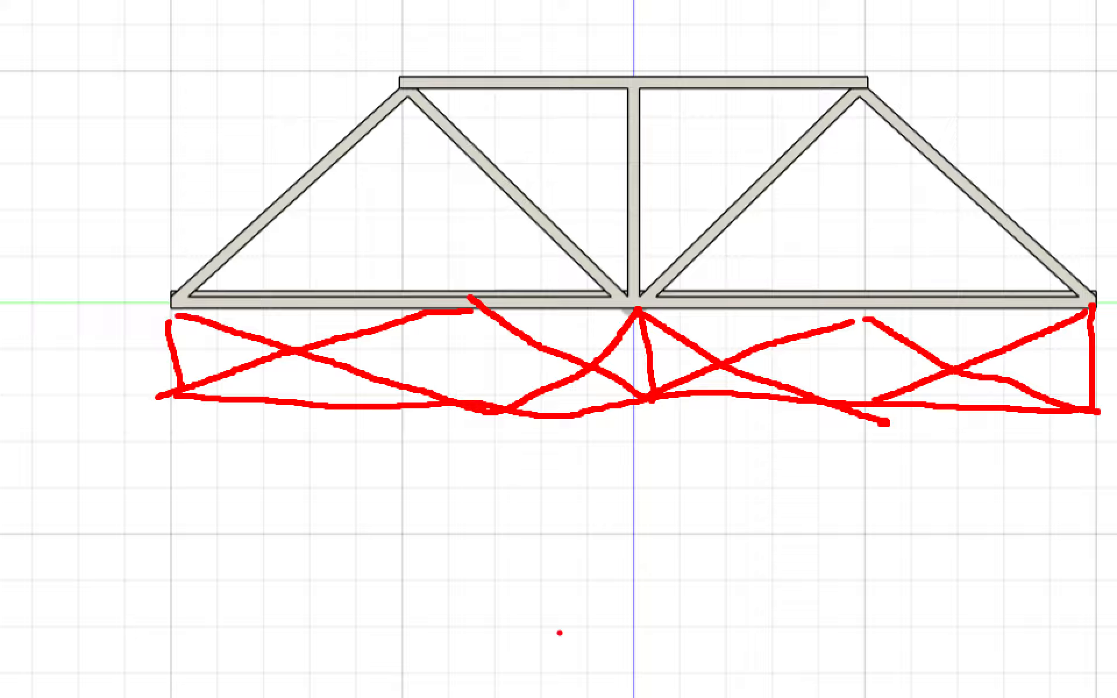